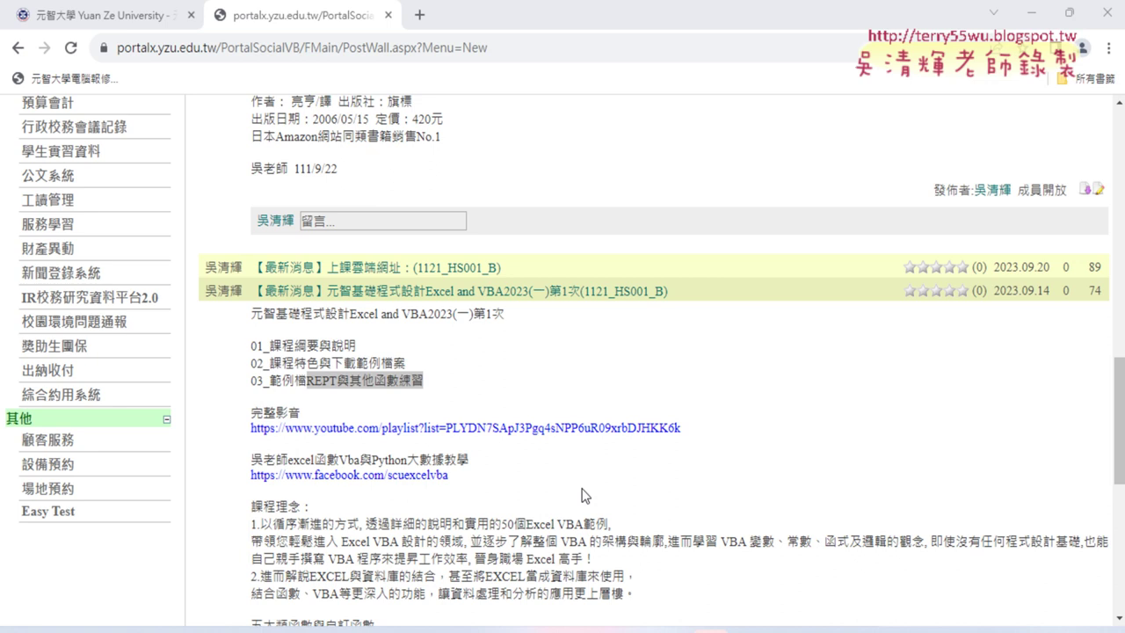
- Scroll to the top of the course wall and expand the 2023.10.05 第4次 post
{"action": "scroll", "coordinate": [589, 366], "scroll_direction": "up", "scroll_amount": 2}
{"action": "scroll", "coordinate": [588, 367], "scroll_direction": "up", "scroll_amount": 5}
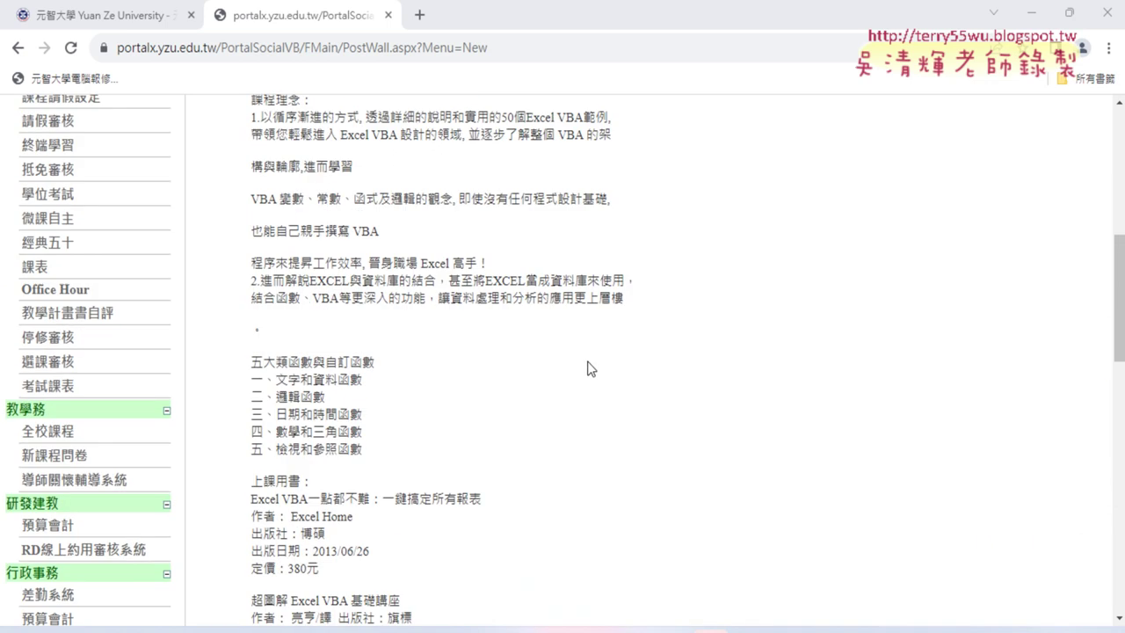
{"action": "scroll", "coordinate": [588, 367], "scroll_direction": "up", "scroll_amount": 5}
{"action": "scroll", "coordinate": [588, 367], "scroll_direction": "up", "scroll_amount": 5}
{"action": "scroll", "coordinate": [588, 366], "scroll_direction": "up", "scroll_amount": 1}
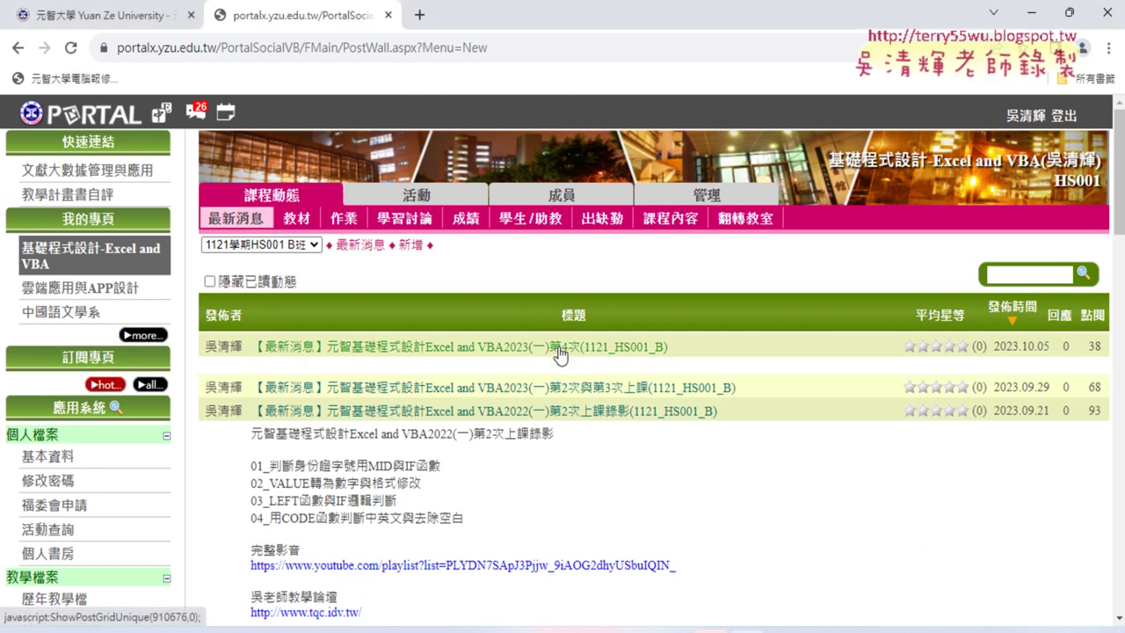
{"action": "left_click", "coordinate": [555, 350]}
- Highlight 樞紐分析表 in the post's second topic line
{"action": "left_click_drag", "start_coordinate": [333, 404], "coordinate": [394, 407]}
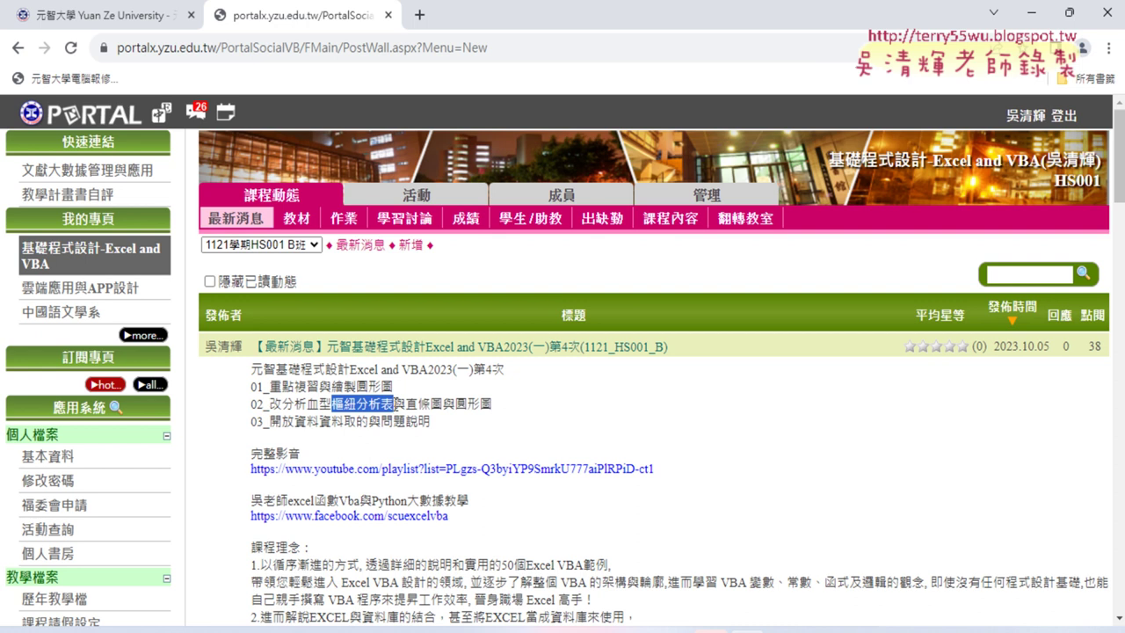
{"action": "left_click", "coordinate": [374, 407]}
{"action": "left_click_drag", "start_coordinate": [334, 405], "coordinate": [405, 401]}
- In a new tab, search Google for 開放資料
{"action": "left_click", "coordinate": [419, 15]}
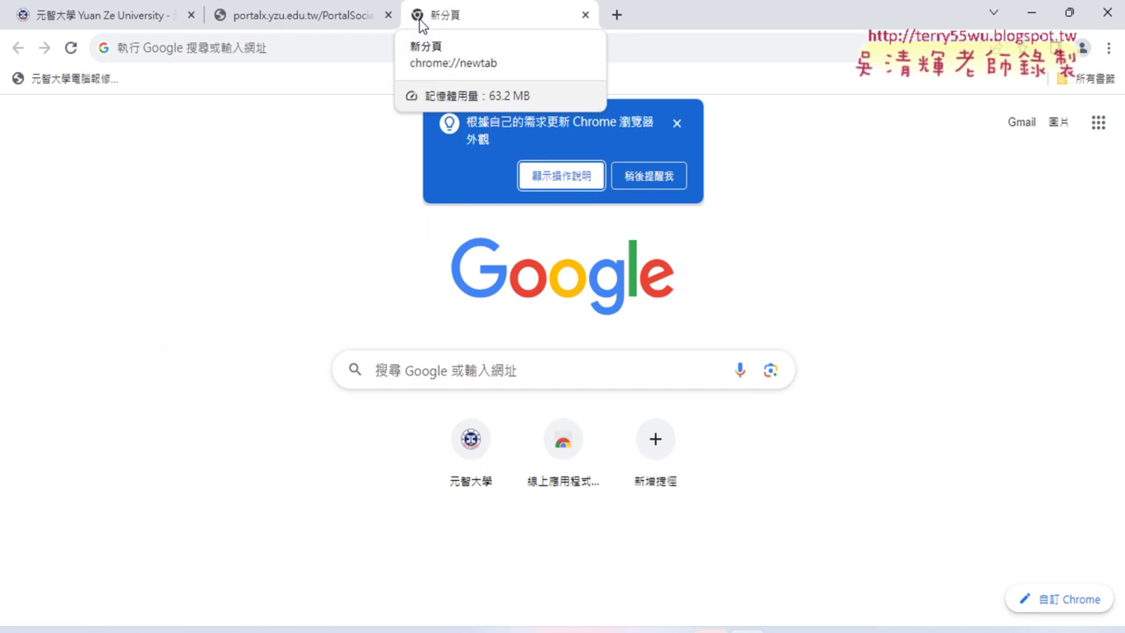
{"action": "left_click", "coordinate": [434, 367]}
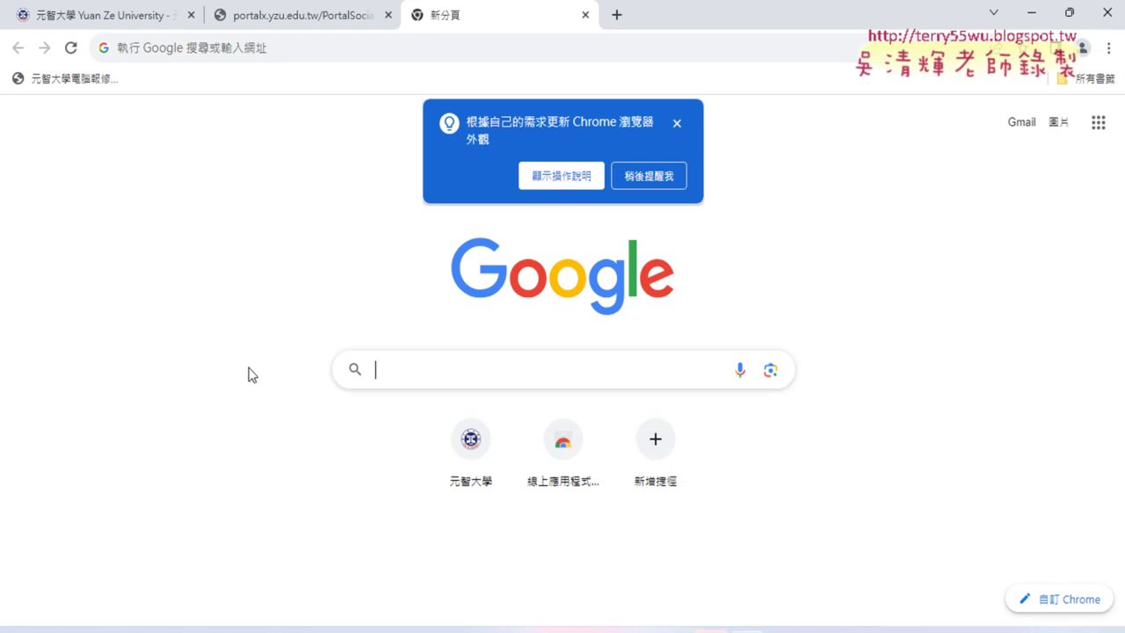
{"action": "type", "text": "ㄎㄞ"}
{"action": "key", "text": "space"}
{"action": "type", "text": "ㄈ"}
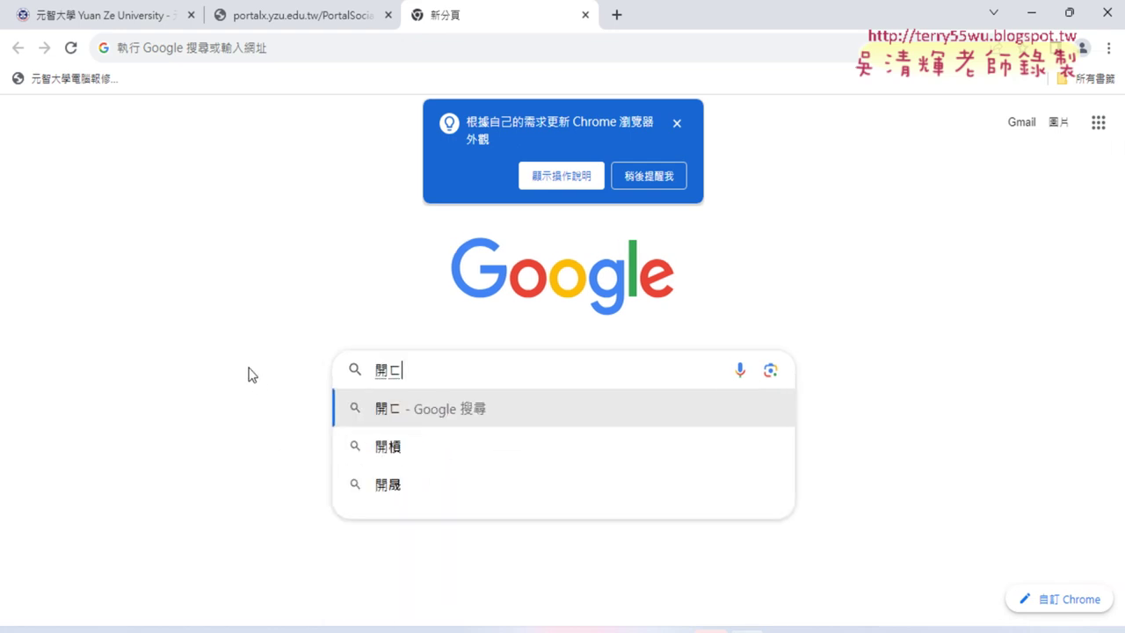
{"action": "type", "text": "ㄤ4"}
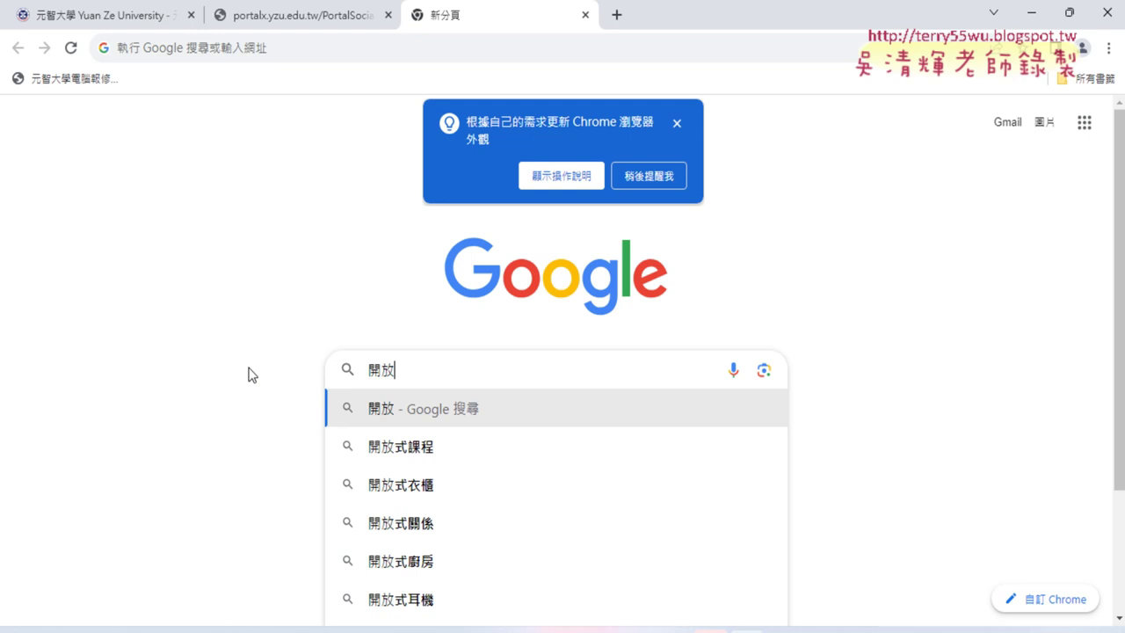
{"action": "type", "text": "ㄗ"}
{"action": "key", "text": "space"}
{"action": "type", "text": "ㄌ"}
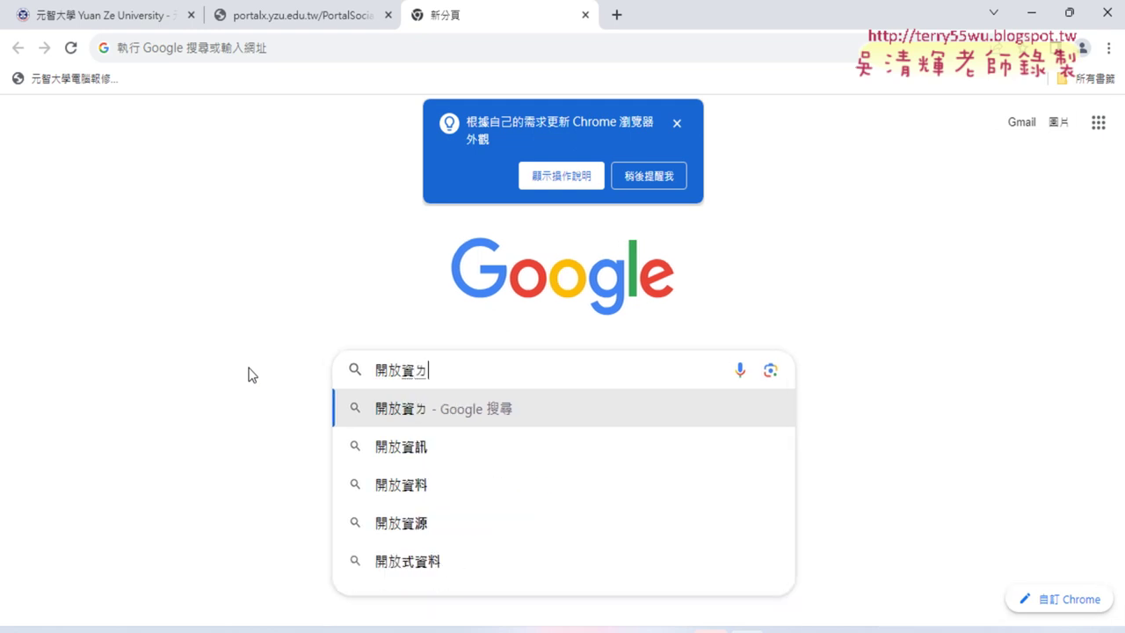
{"action": "type", "text": "ㄧㄠ4"}
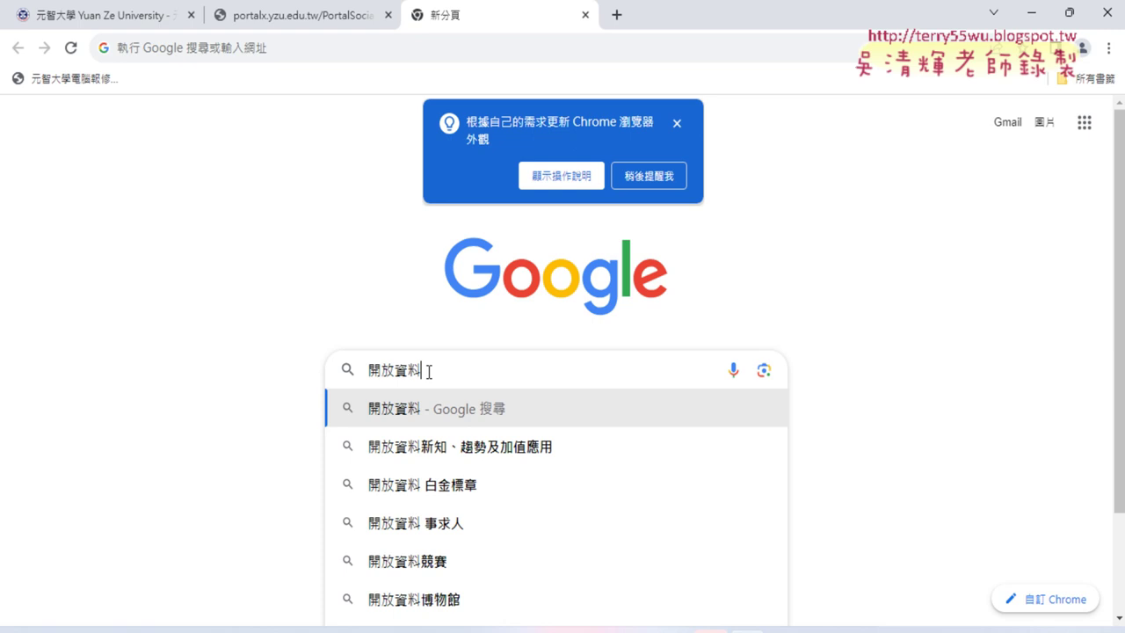
{"action": "key", "text": "Return"}
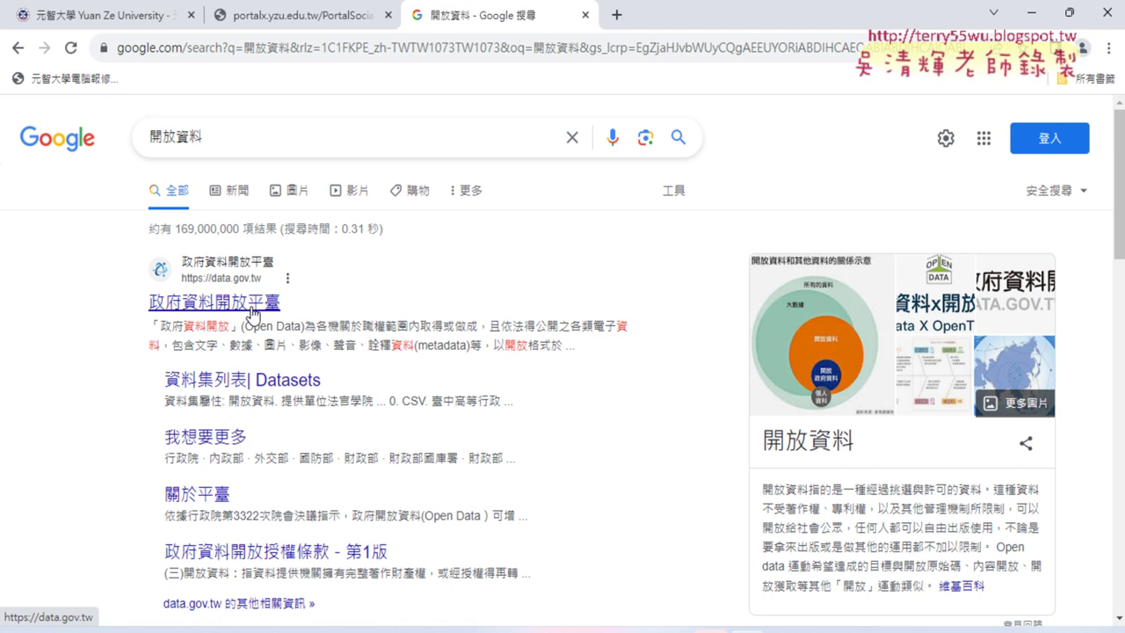
- Go to the 政府資料開放平臺 result and focus its dataset keyword search box
{"action": "left_click", "coordinate": [253, 312]}
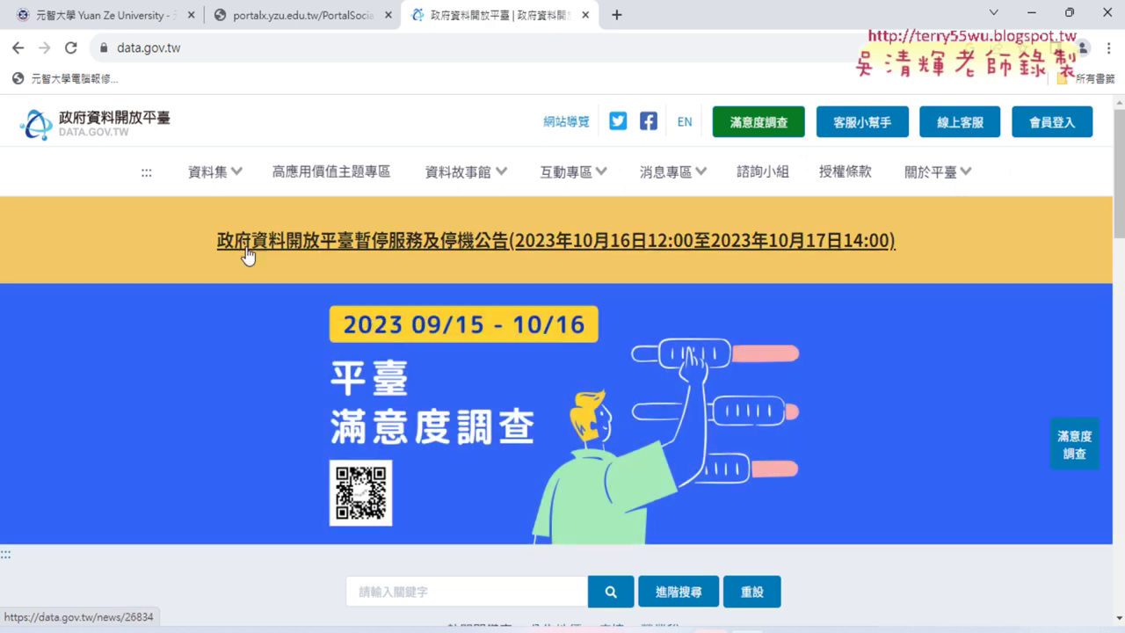
{"action": "scroll", "coordinate": [220, 297], "scroll_direction": "down", "scroll_amount": 3}
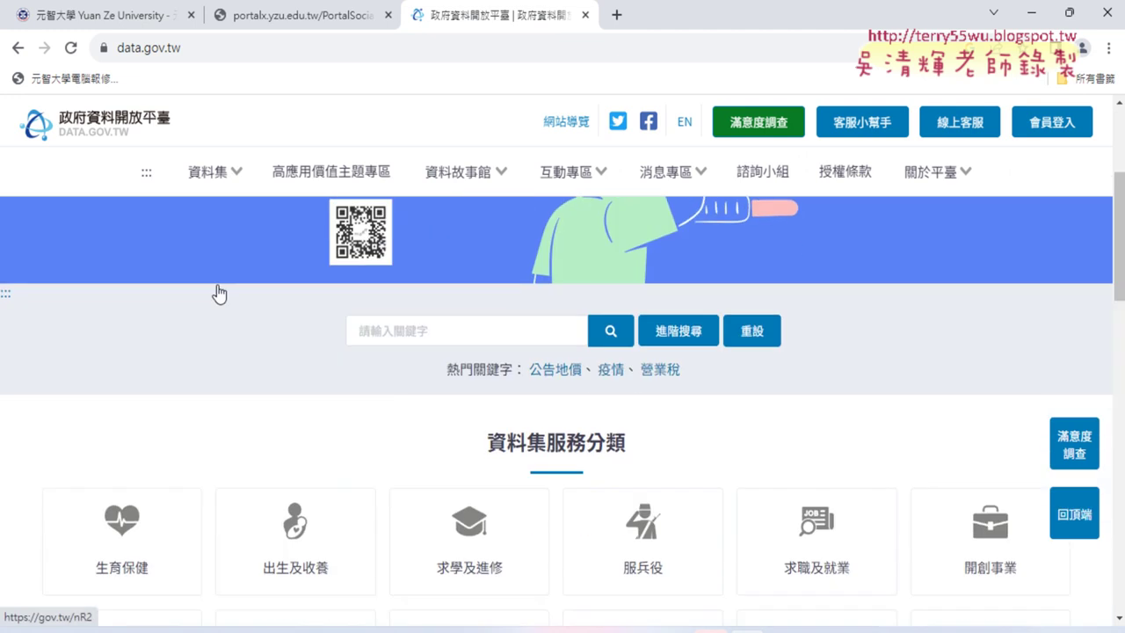
{"action": "left_click", "coordinate": [413, 340]}
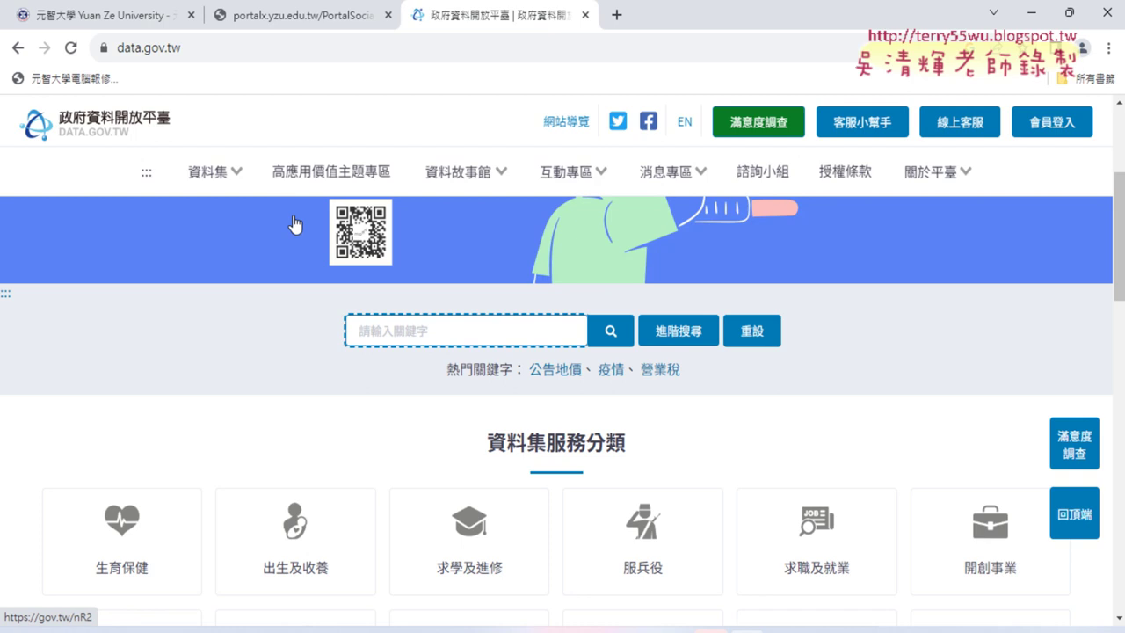
- Search the platform's datasets for the keyword 住宅竊盜
{"action": "type", "text": "ㄓ"}
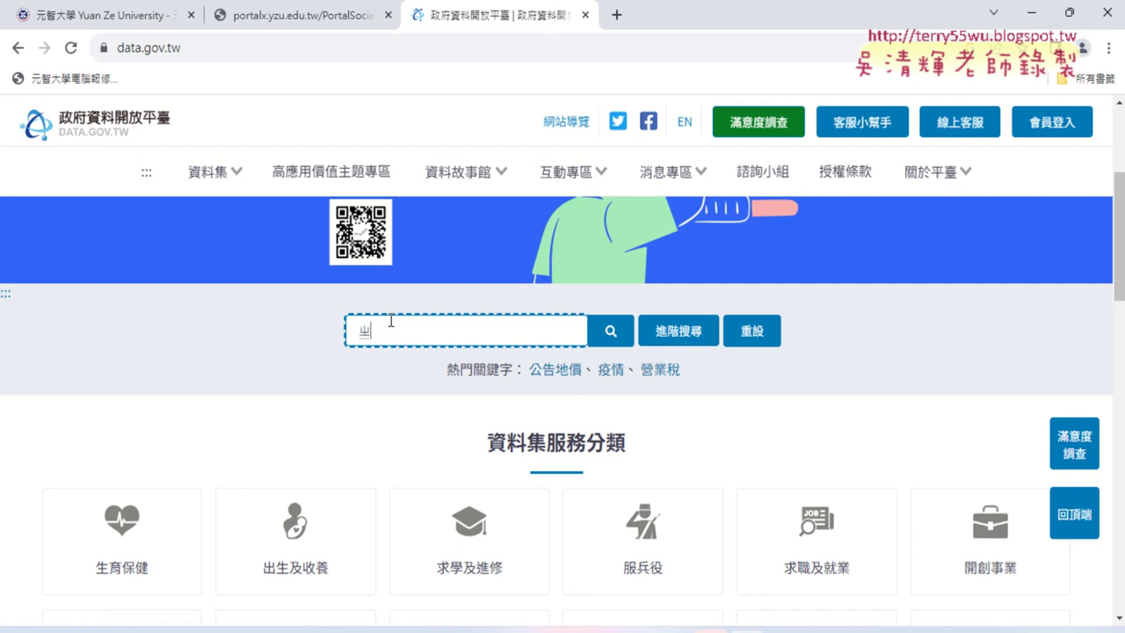
{"action": "type", "text": "ㄨ"}
{"action": "type", "text": "4ㄓㄞ"}
{"action": "type", "text": "6"}
{"action": "key", "text": "Return"}
{"action": "type", "text": "籍ㄌ盜"}
{"action": "left_click_drag", "start_coordinate": [401, 332], "coordinate": [331, 339]}
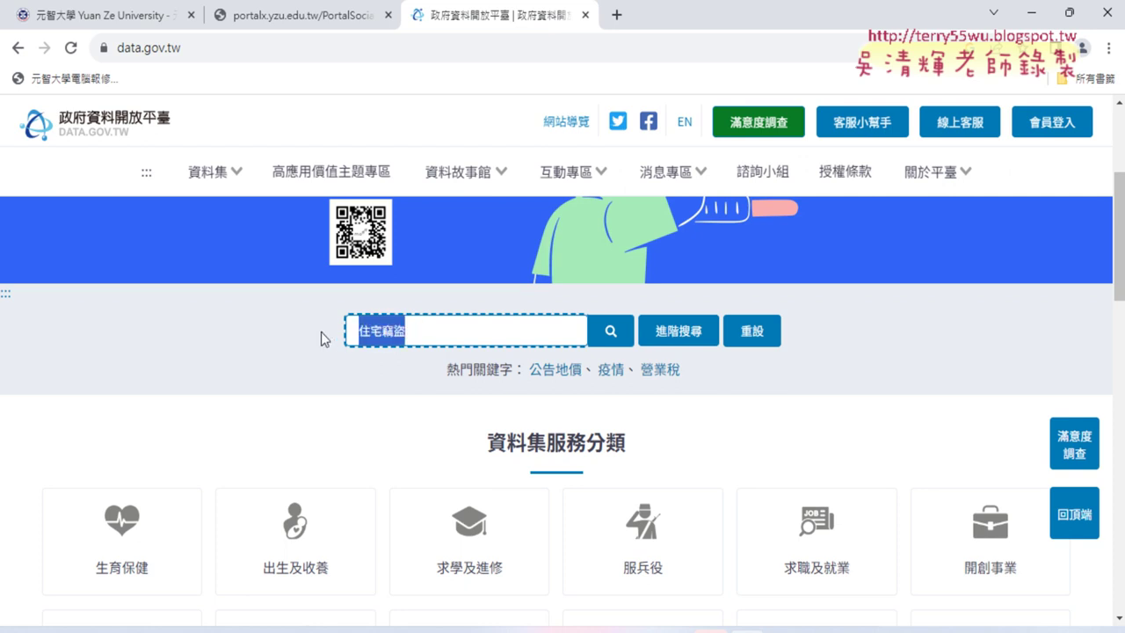
{"action": "left_click", "coordinate": [613, 334]}
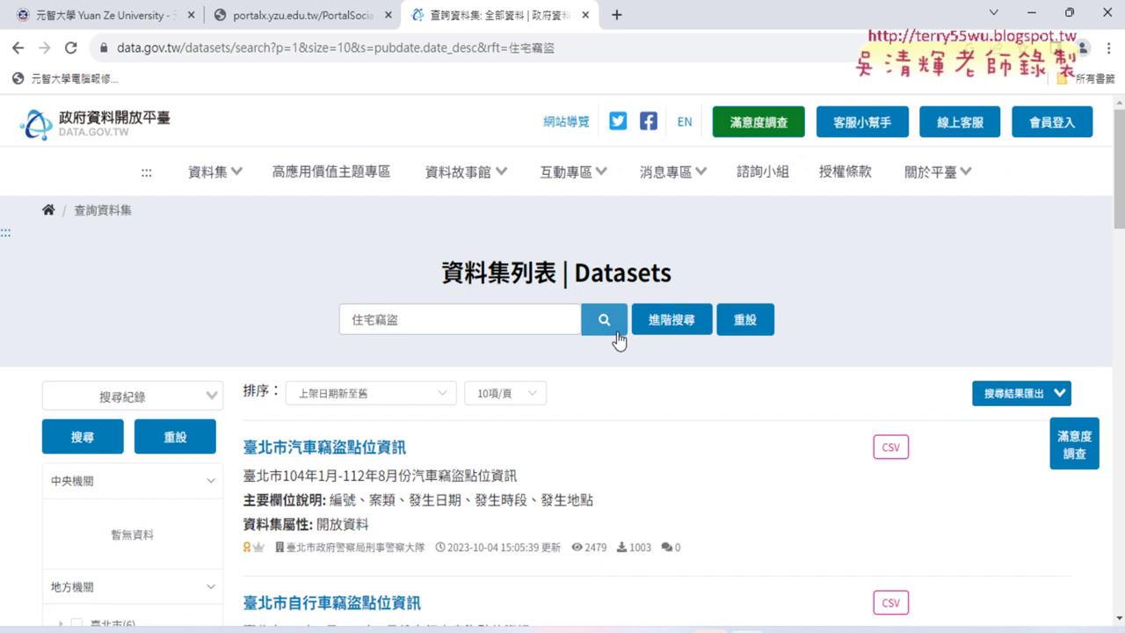
- Scroll the results down to the 臺北市住宅竊盜點位資訊 dataset, highlighting its title
{"action": "scroll", "coordinate": [814, 402], "scroll_direction": "down", "scroll_amount": 2}
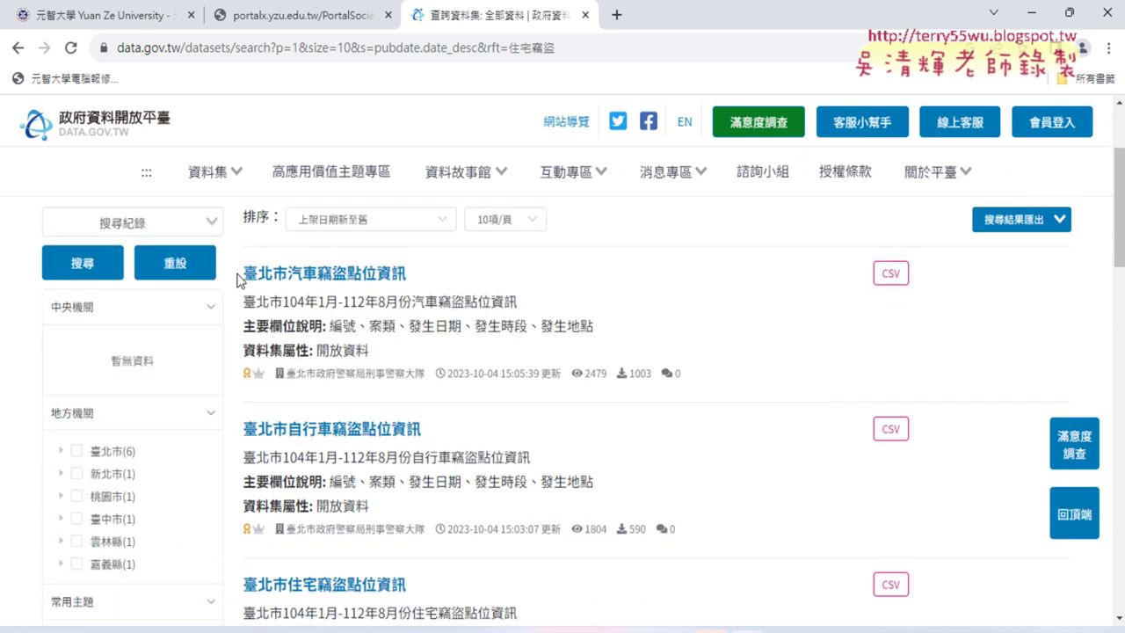
{"action": "left_click_drag", "start_coordinate": [239, 274], "coordinate": [288, 272]}
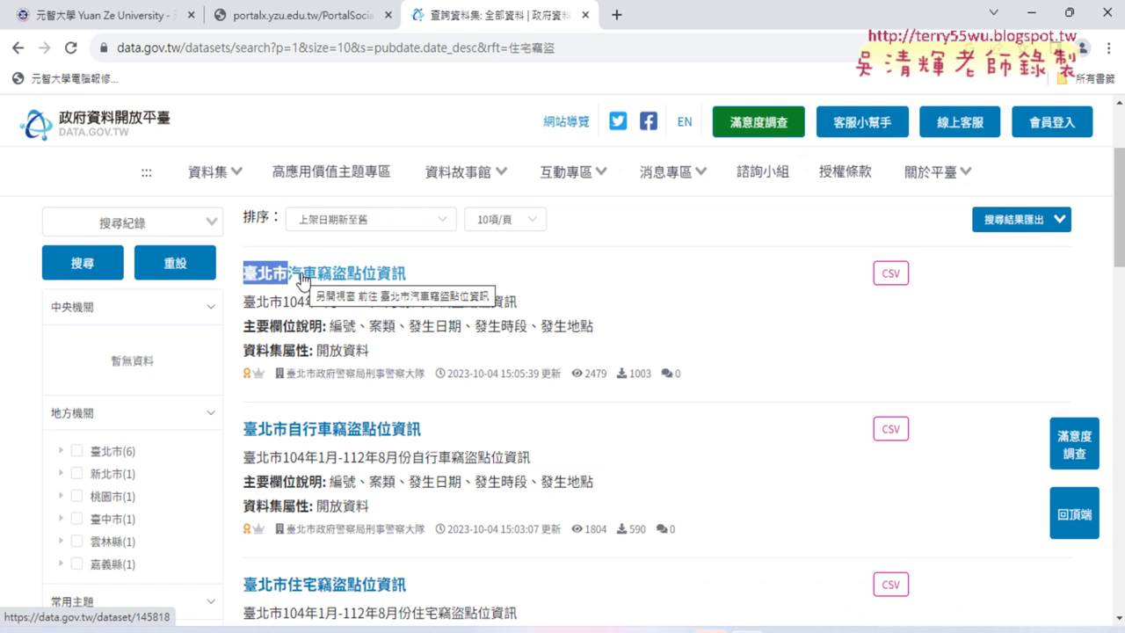
{"action": "scroll", "coordinate": [301, 279], "scroll_direction": "down", "scroll_amount": 2}
{"action": "left_click_drag", "start_coordinate": [239, 256], "coordinate": [288, 255]}
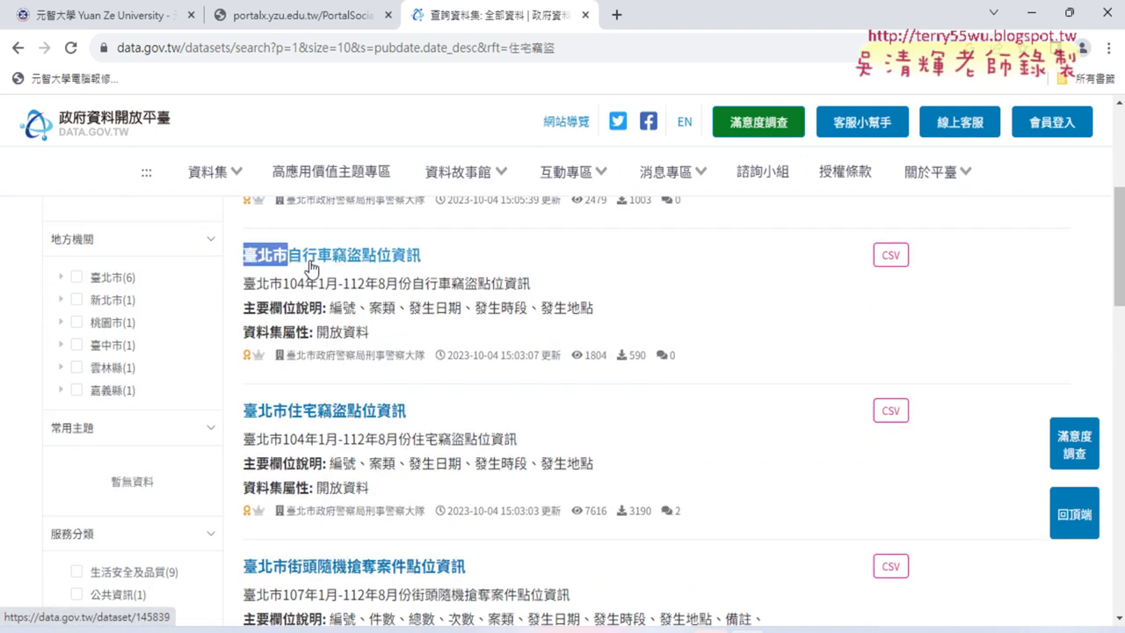
{"action": "scroll", "coordinate": [340, 344], "scroll_direction": "down", "scroll_amount": 1}
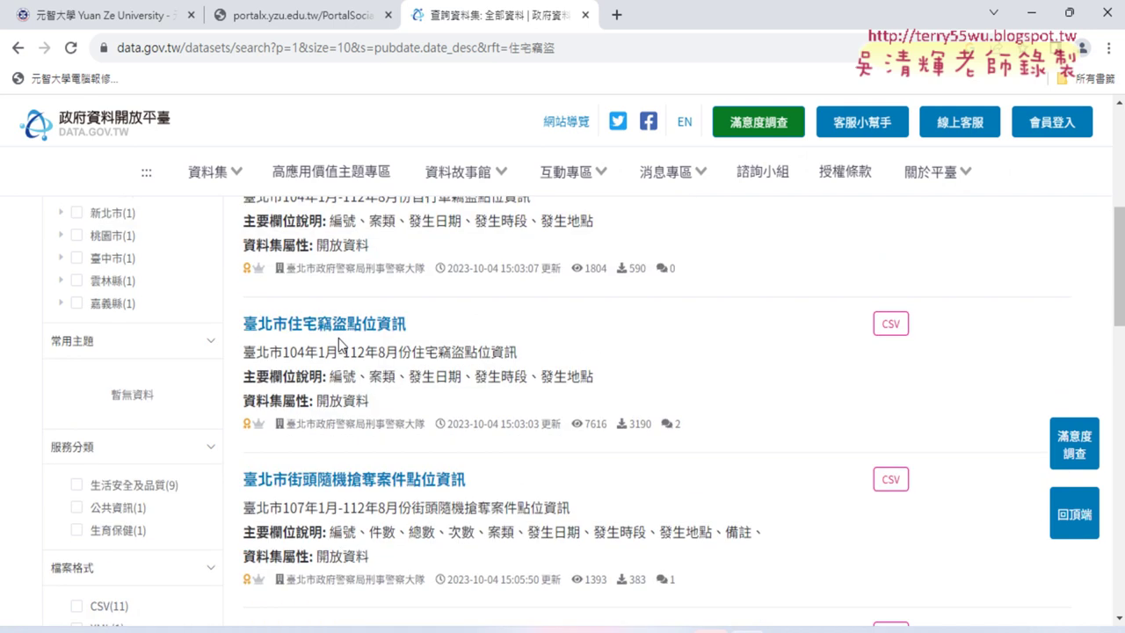
{"action": "left_click_drag", "start_coordinate": [240, 324], "coordinate": [347, 323]}
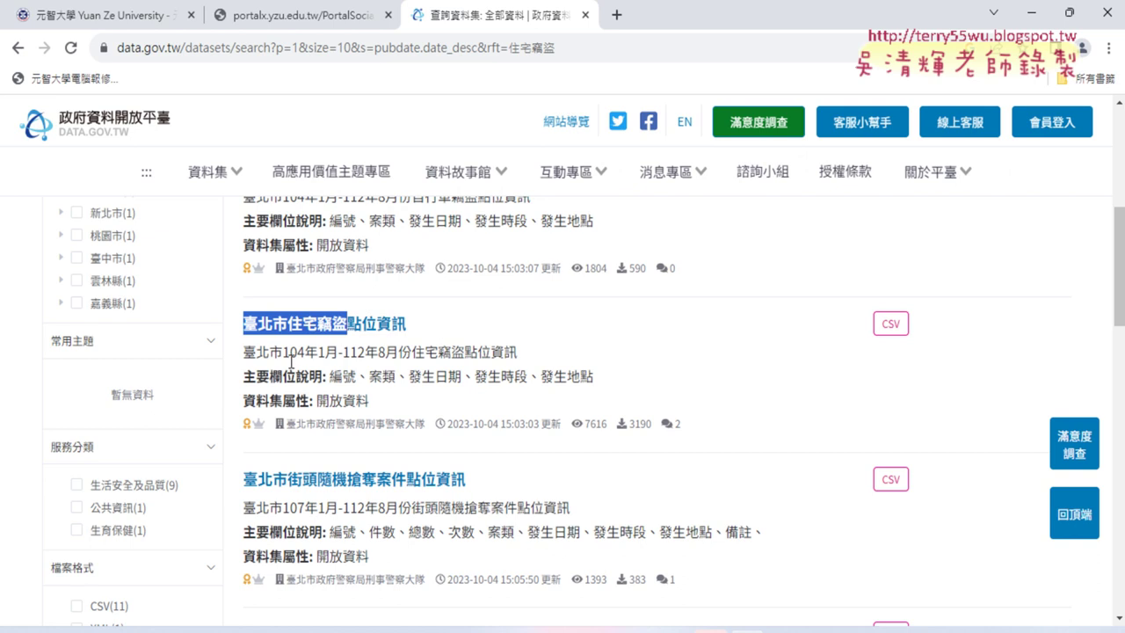
- Highlight the 104年1月–112年8月 coverage and 點位 in the dataset description
{"action": "left_click_drag", "start_coordinate": [283, 354], "coordinate": [335, 358]}
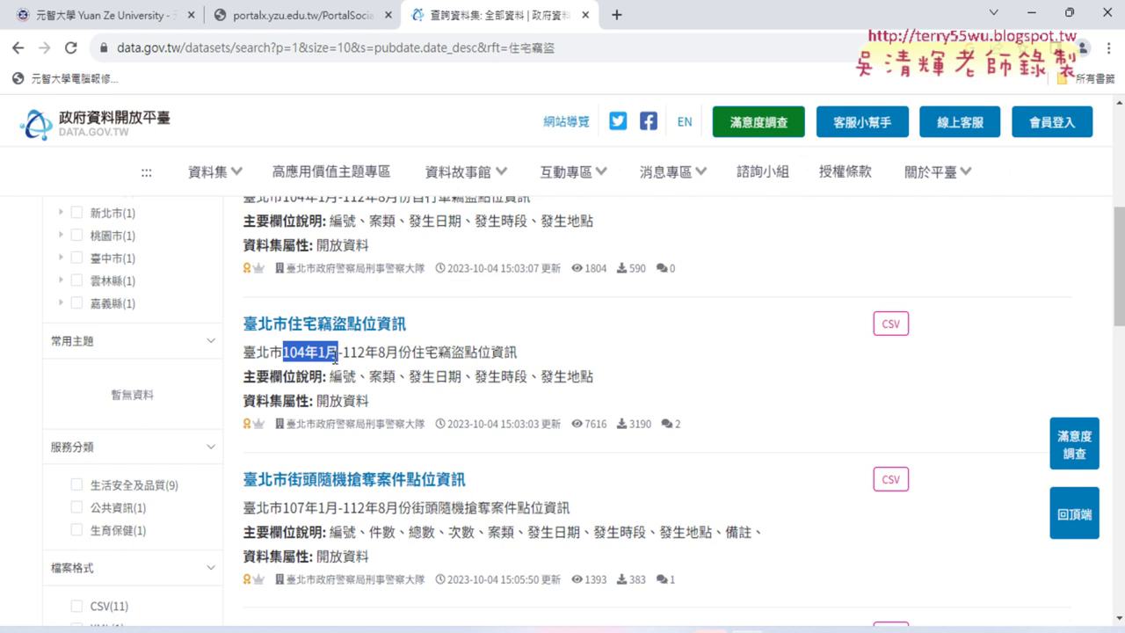
{"action": "left_click_drag", "start_coordinate": [335, 358], "coordinate": [401, 353]}
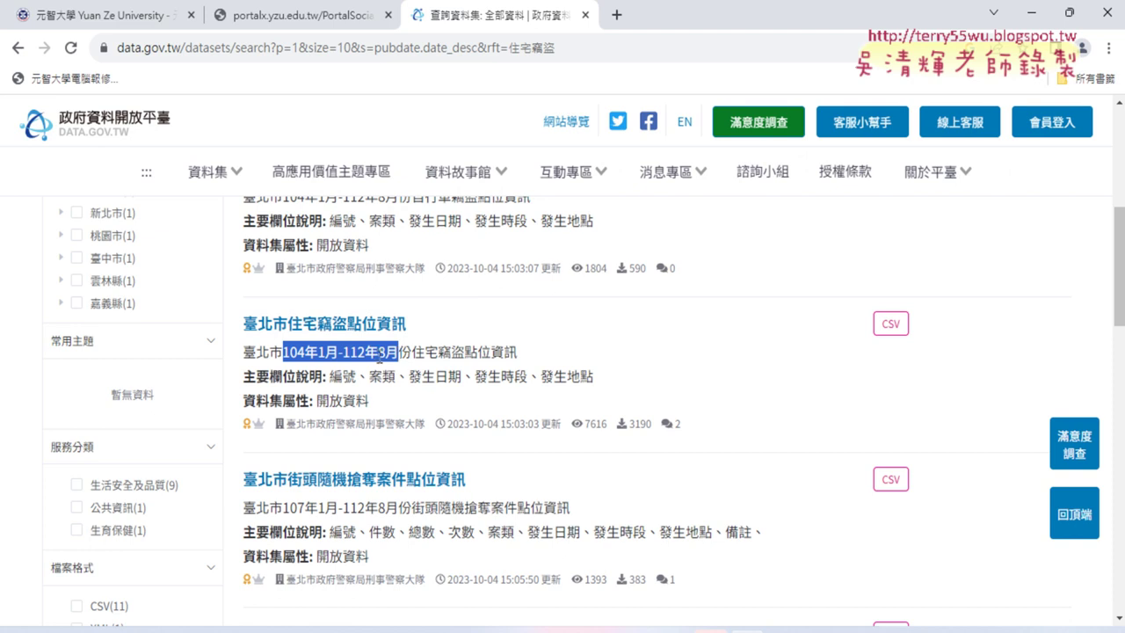
{"action": "left_click_drag", "start_coordinate": [343, 352], "coordinate": [399, 353]}
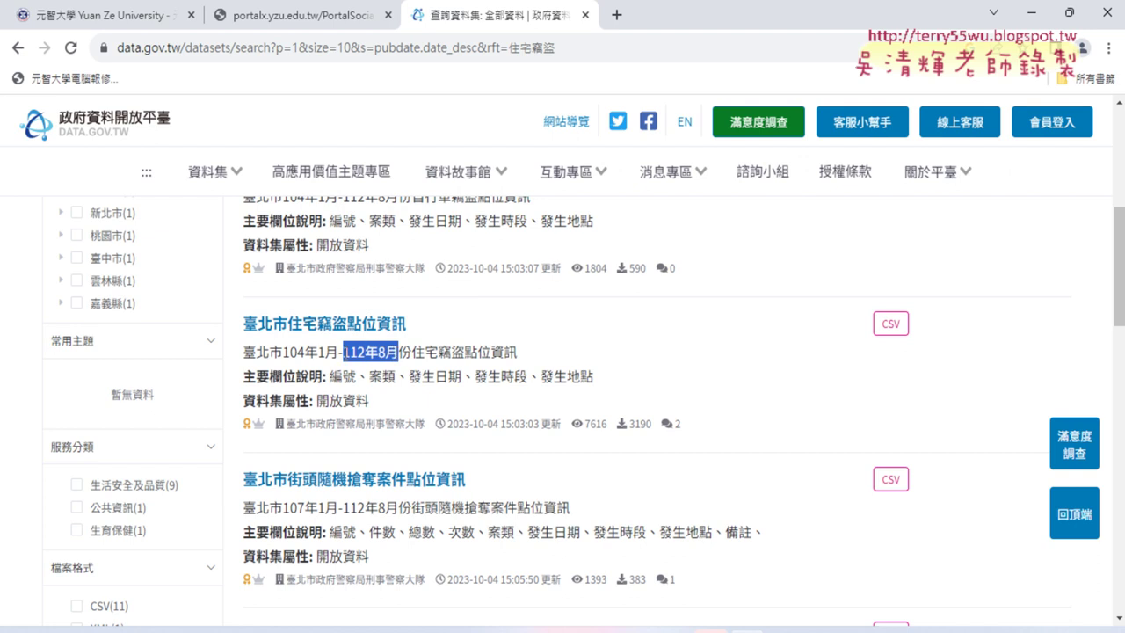
{"action": "left_click_drag", "start_coordinate": [282, 352], "coordinate": [337, 353]}
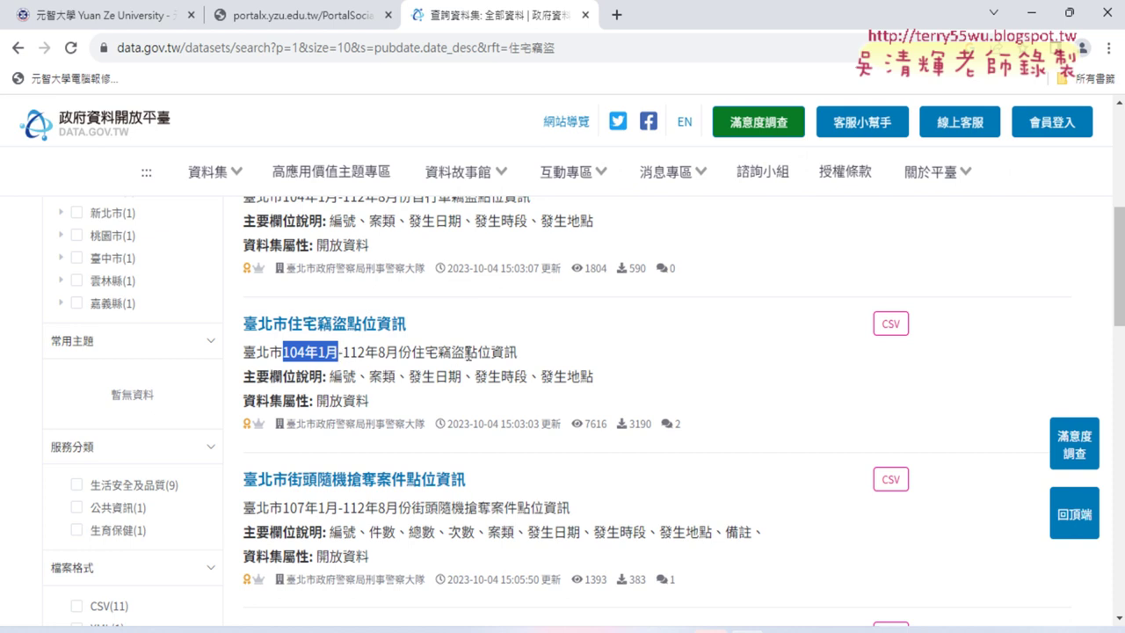
{"action": "left_click_drag", "start_coordinate": [465, 352], "coordinate": [493, 352]}
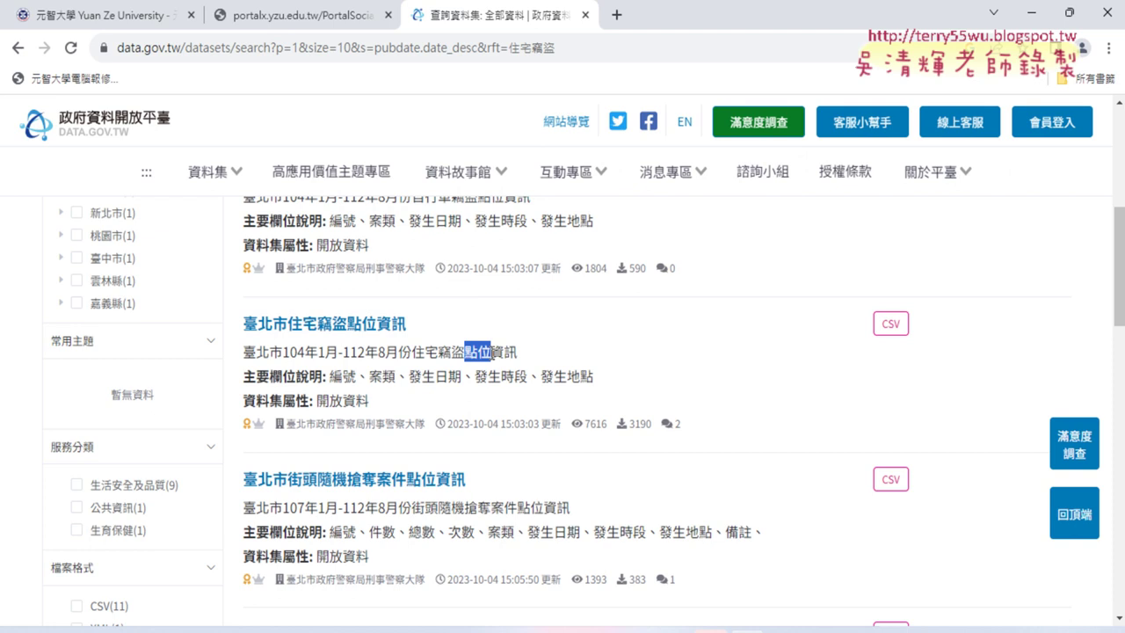
{"action": "left_click", "coordinate": [368, 324]}
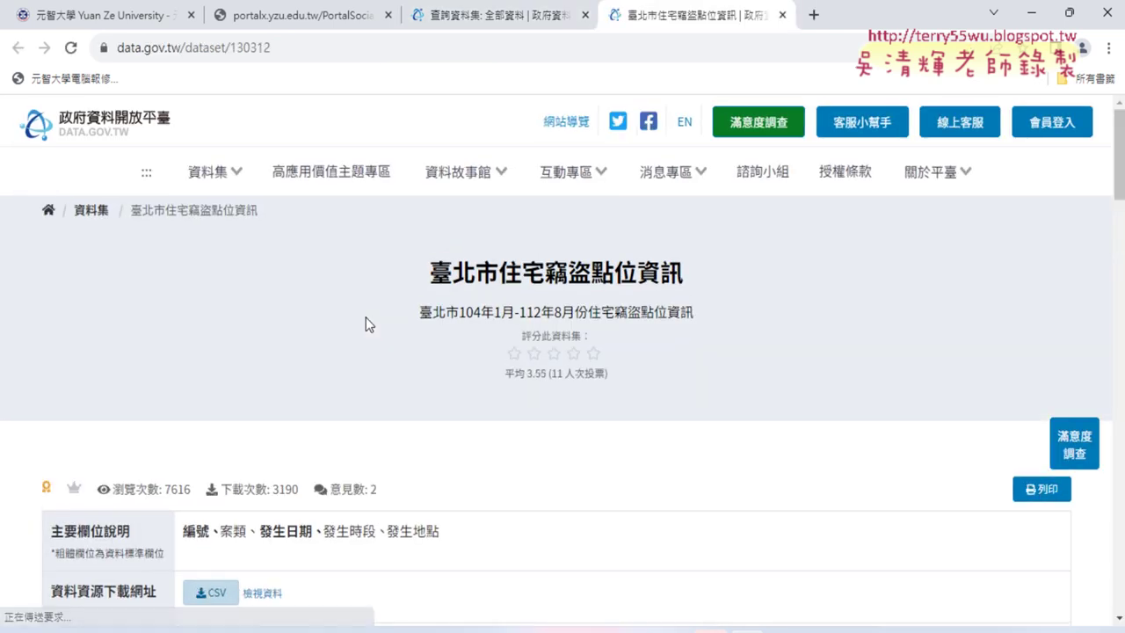
{"action": "scroll", "coordinate": [368, 325], "scroll_direction": "down", "scroll_amount": 3}
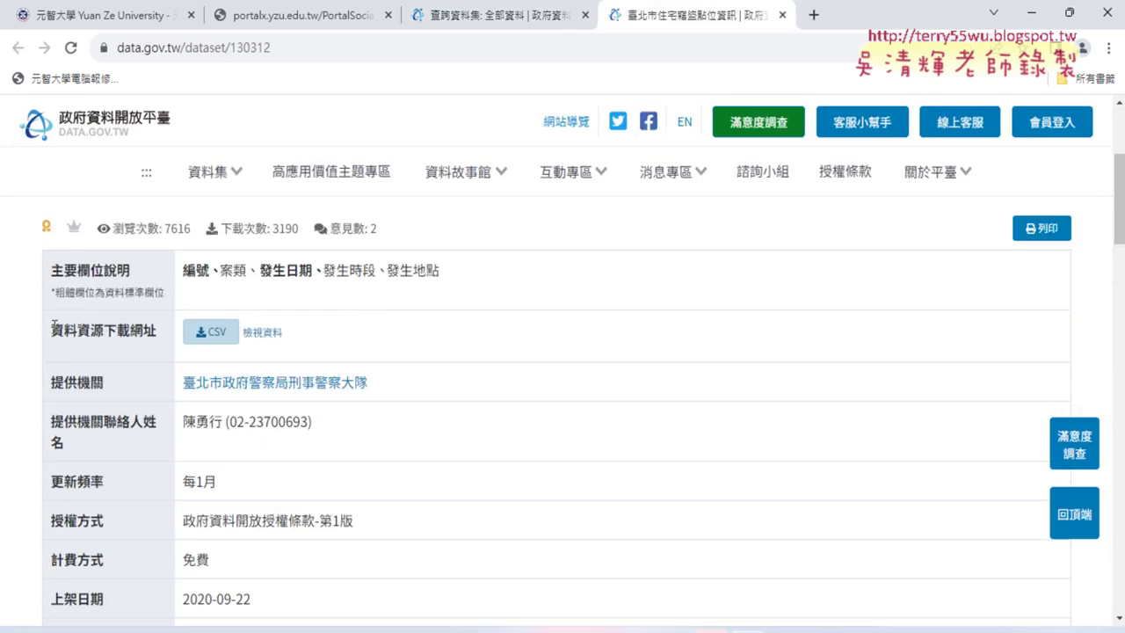
{"action": "left_click_drag", "start_coordinate": [51, 325], "coordinate": [156, 326]}
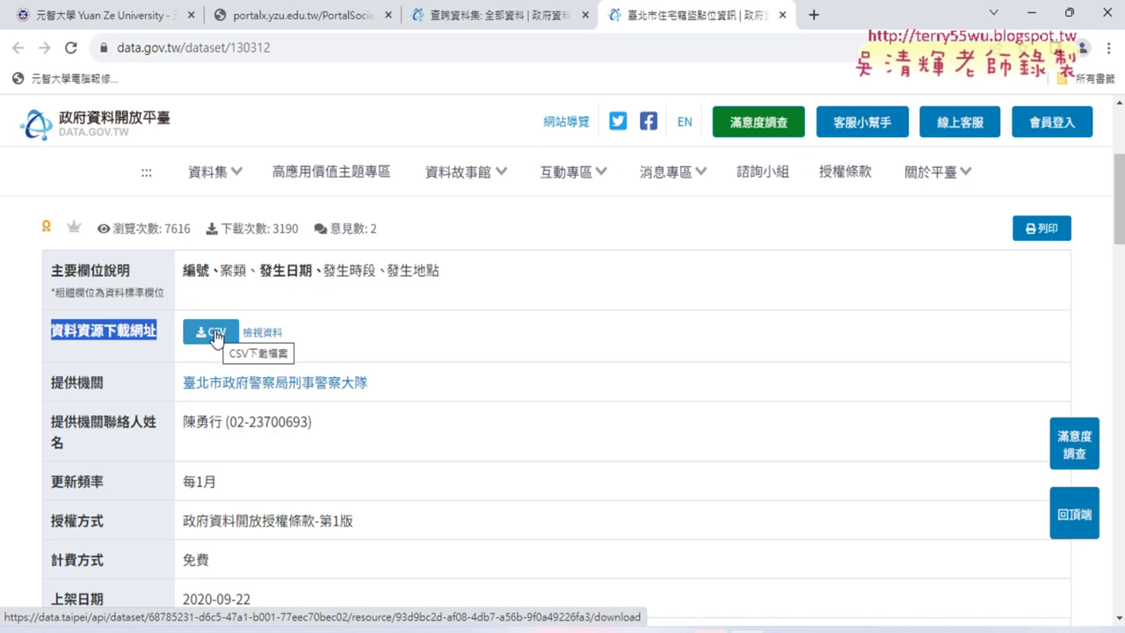
{"action": "left_click", "coordinate": [215, 336]}
{"action": "left_click", "coordinate": [57, 267]}
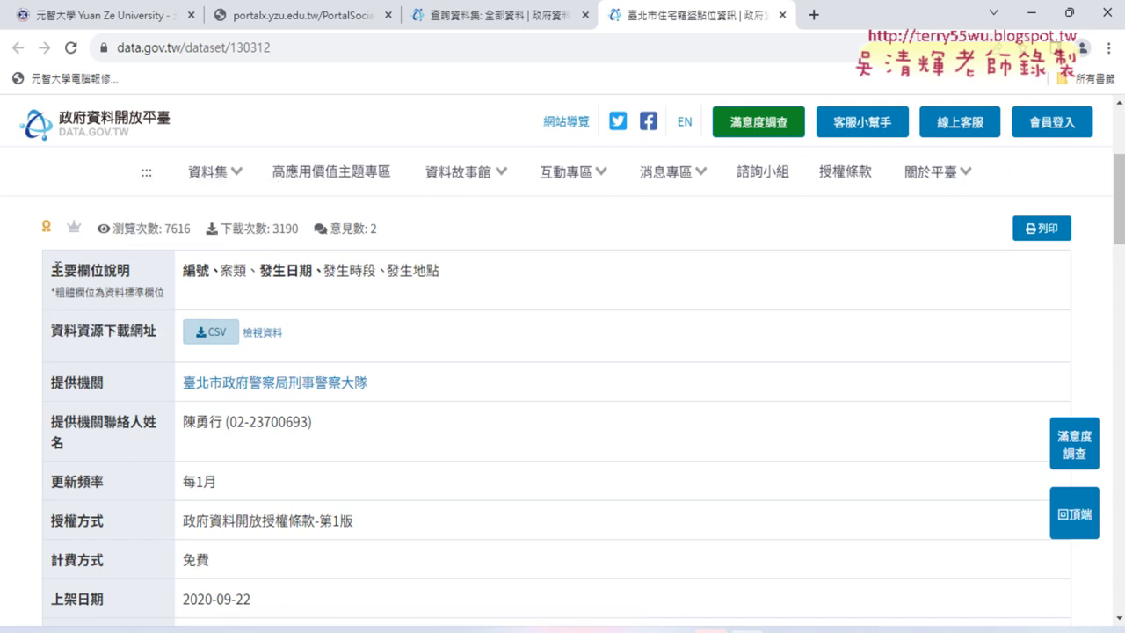
{"action": "left_click_drag", "start_coordinate": [57, 265], "coordinate": [475, 288]}
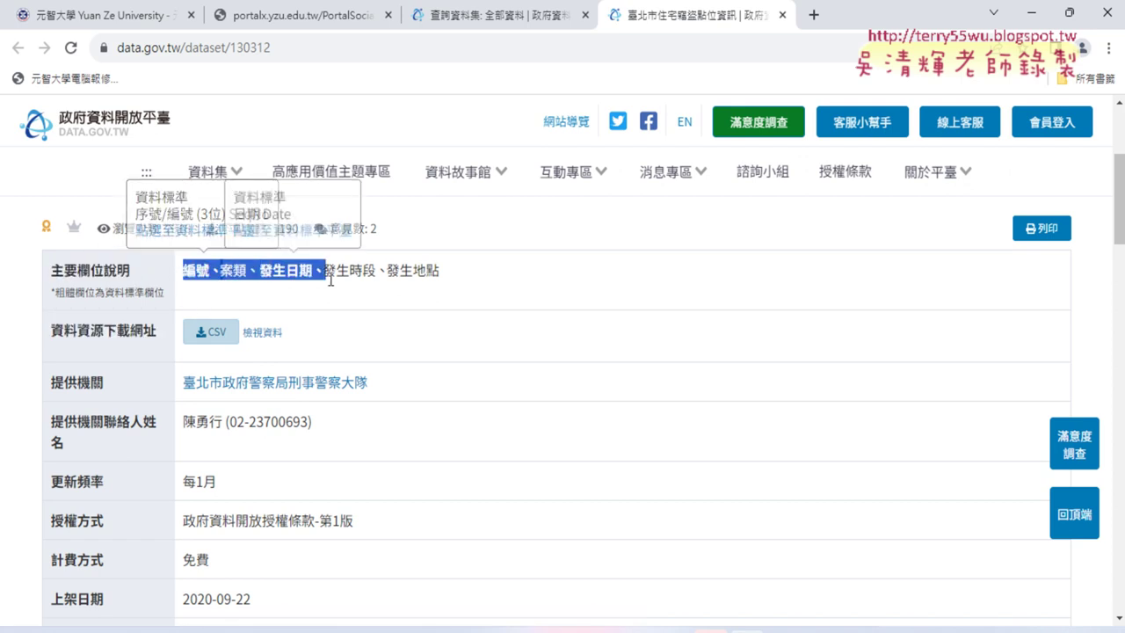
{"action": "left_click", "coordinate": [475, 289]}
{"action": "mouse_move", "coordinate": [202, 274]}
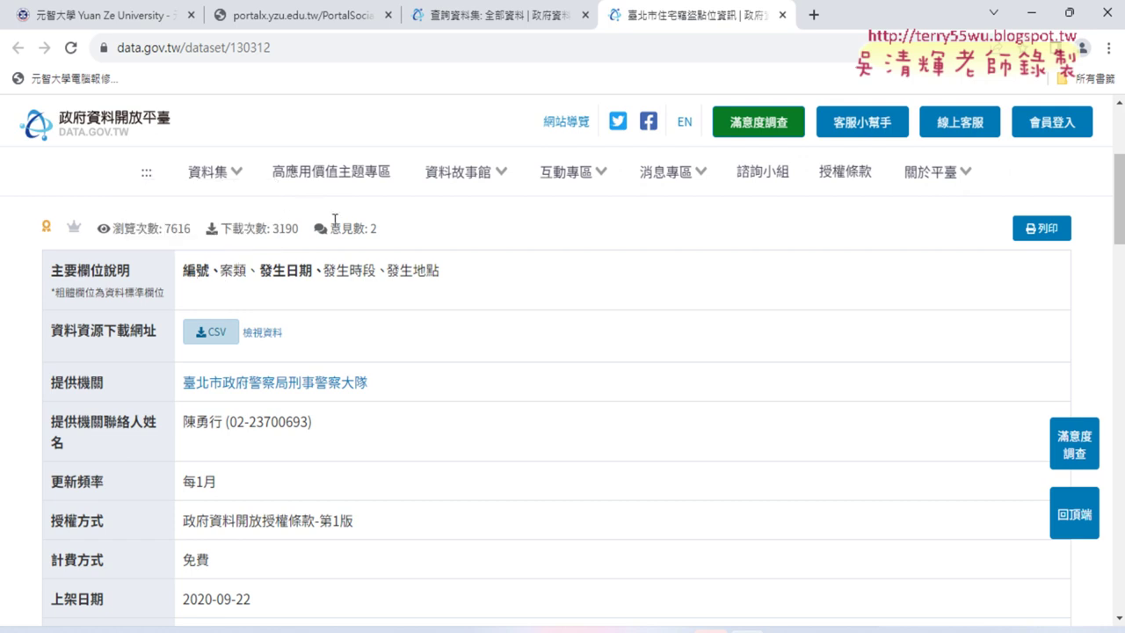
{"action": "mouse_move", "coordinate": [272, 367]}
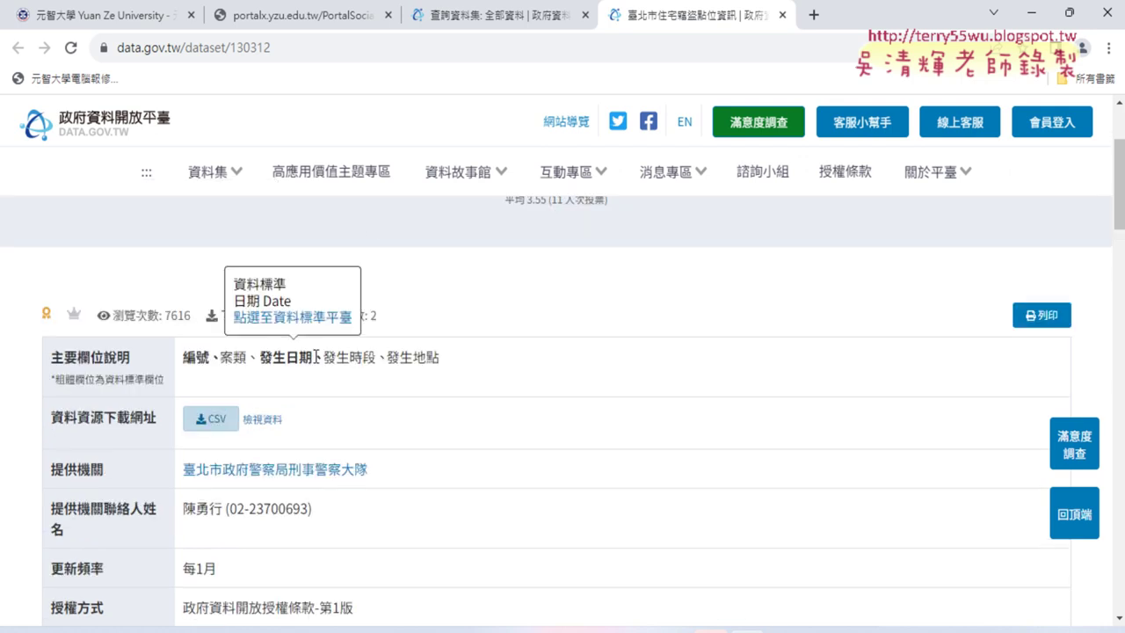
{"action": "left_click_drag", "start_coordinate": [316, 357], "coordinate": [260, 357]}
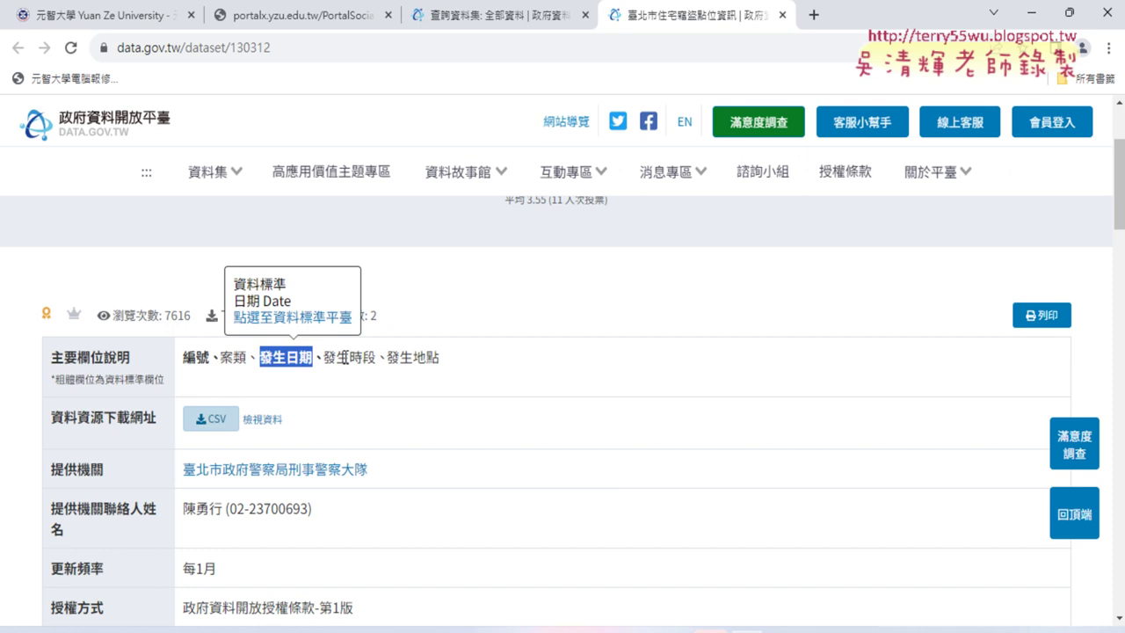
{"action": "left_click_drag", "start_coordinate": [377, 357], "coordinate": [325, 357]}
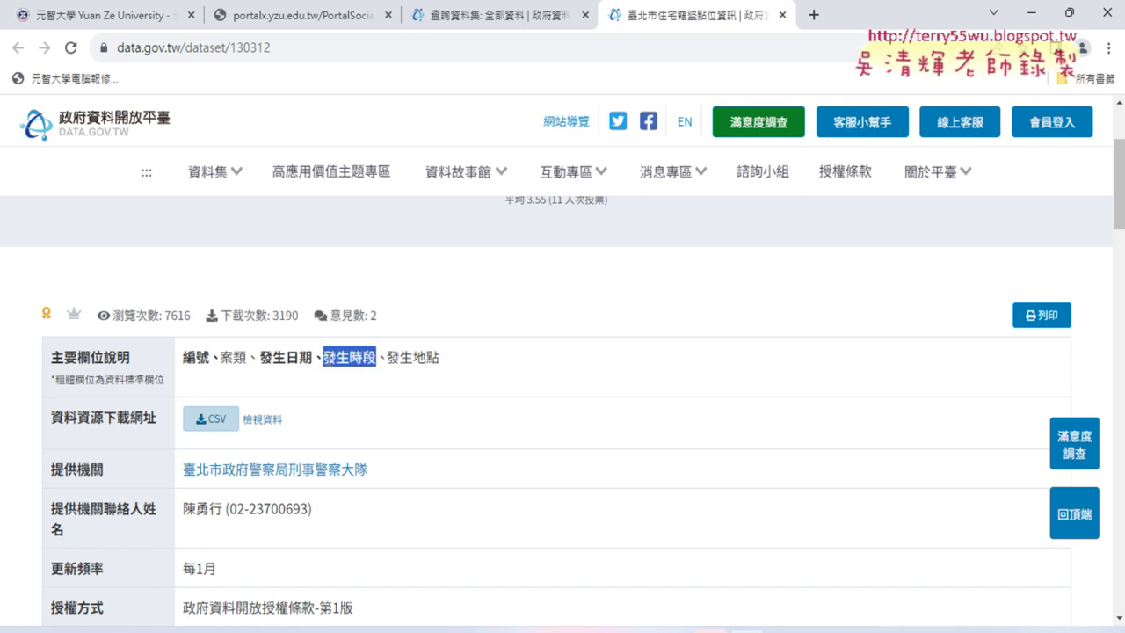
{"action": "left_click", "coordinate": [439, 361]}
{"action": "left_click_drag", "start_coordinate": [439, 360], "coordinate": [385, 369]}
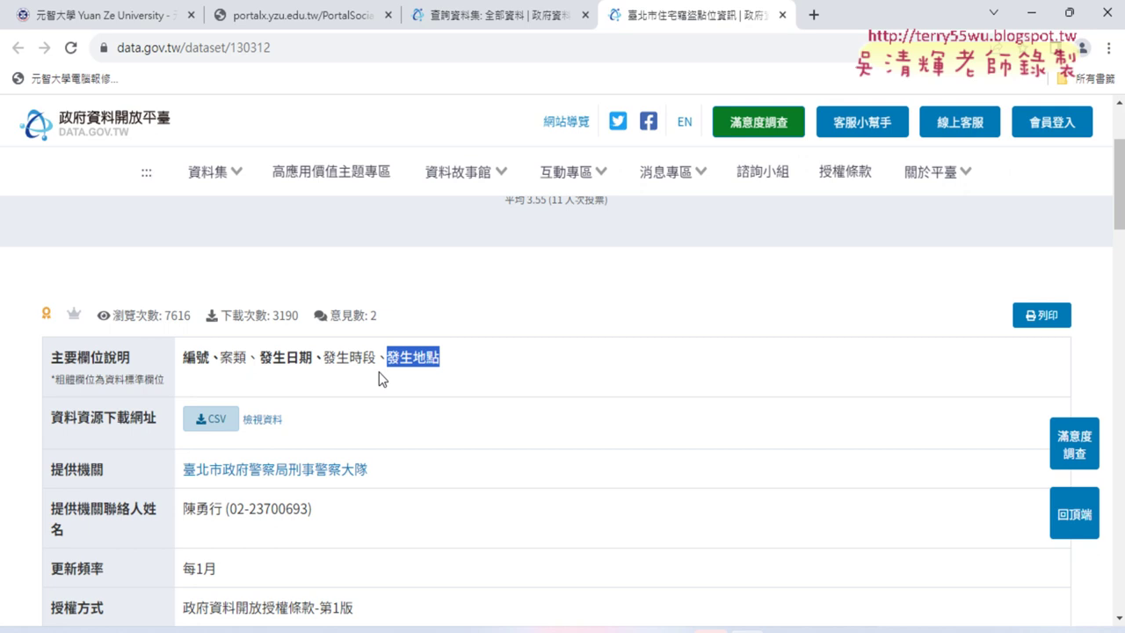
{"action": "left_click", "coordinate": [438, 358]}
{"action": "left_click_drag", "start_coordinate": [438, 358], "coordinate": [416, 358]}
- Download 臺北市住宅竊盜點位資訊-UTF8-BOM.csv and reveal it in the Downloads folder
{"action": "left_click", "coordinate": [211, 421]}
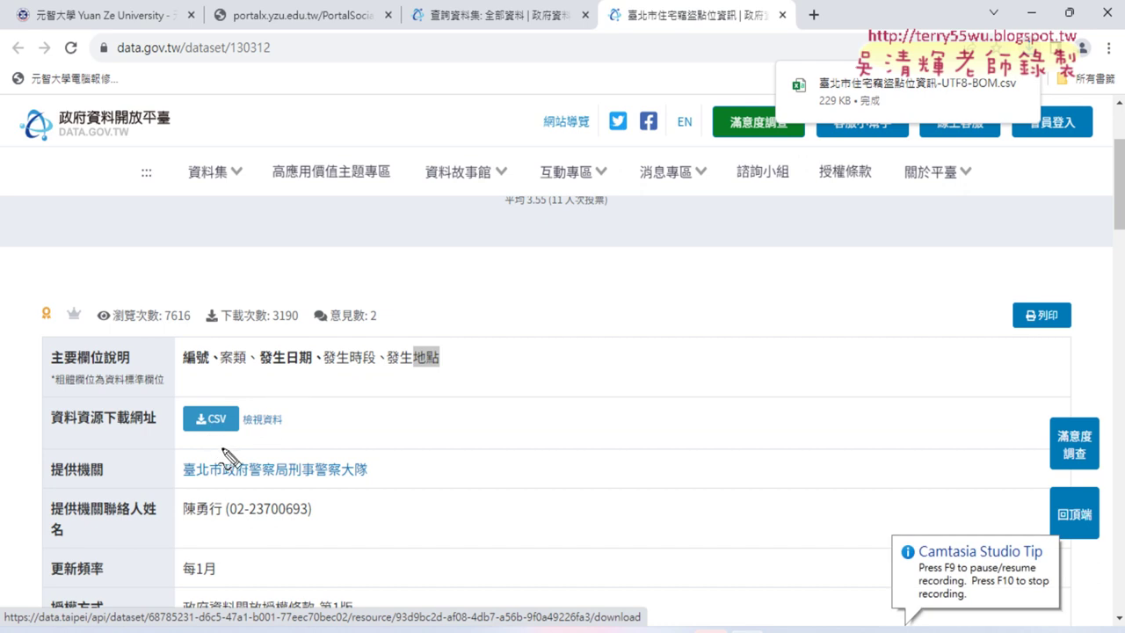
{"action": "mouse_move", "coordinate": [230, 459]}
{"action": "left_mouse_down"}
{"action": "mouse_move", "coordinate": [239, 397]}
{"action": "mouse_move", "coordinate": [876, 129]}
{"action": "mouse_move", "coordinate": [985, 58]}
{"action": "left_mouse_up"}
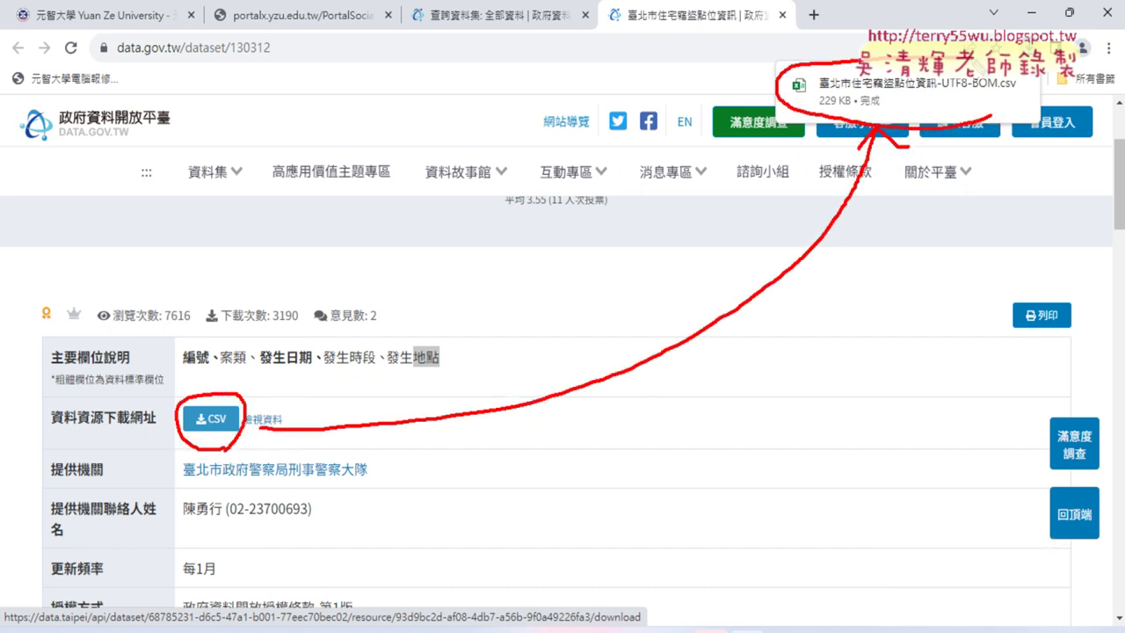
{"action": "left_click_drag", "start_coordinate": [992, 116], "coordinate": [997, 121]}
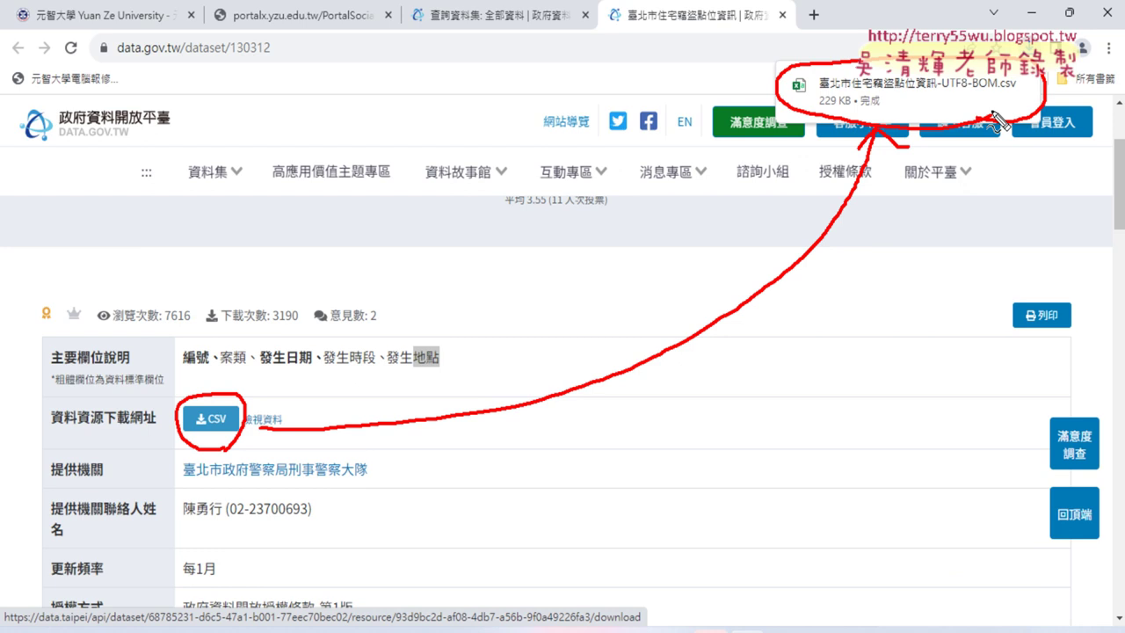
{"action": "key", "text": "Escape"}
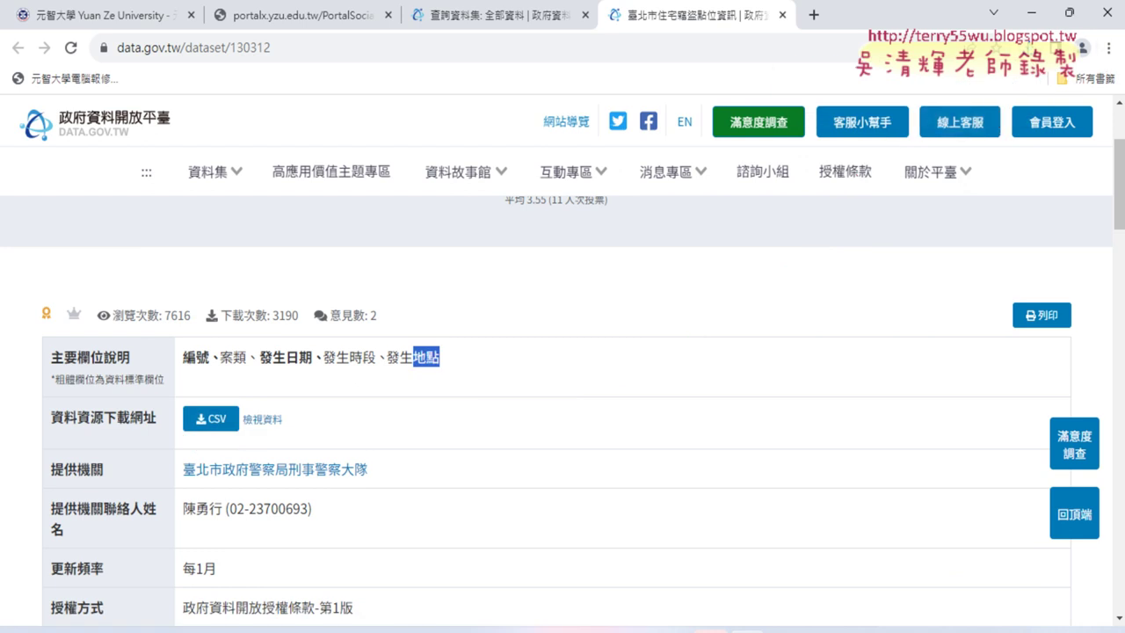
{"action": "left_click", "coordinate": [1026, 49]}
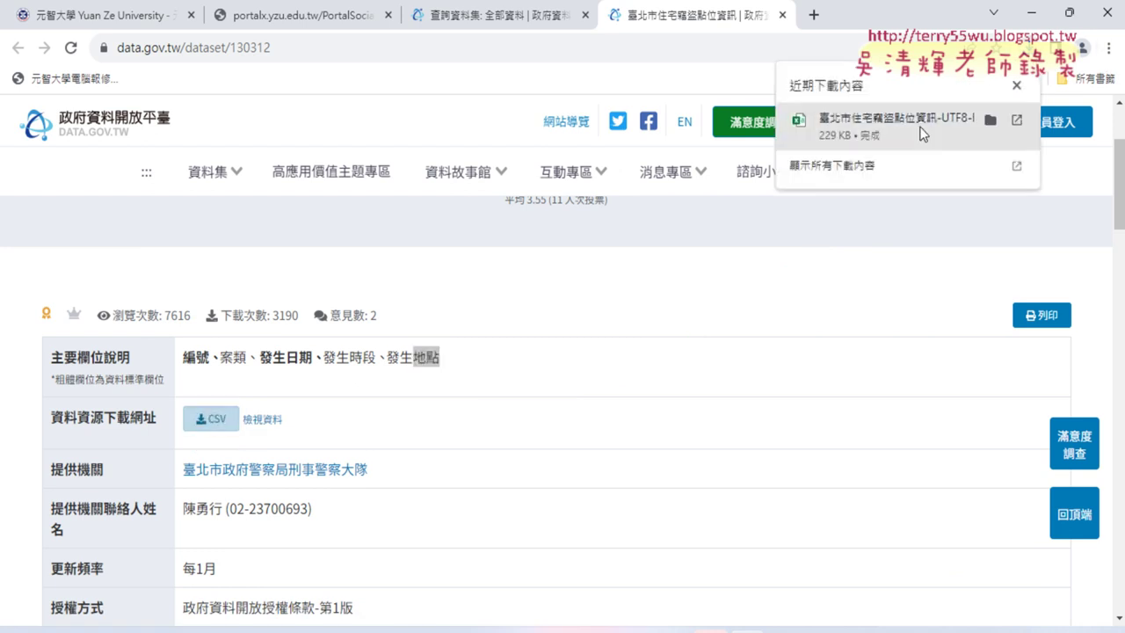
{"action": "left_click", "coordinate": [993, 123]}
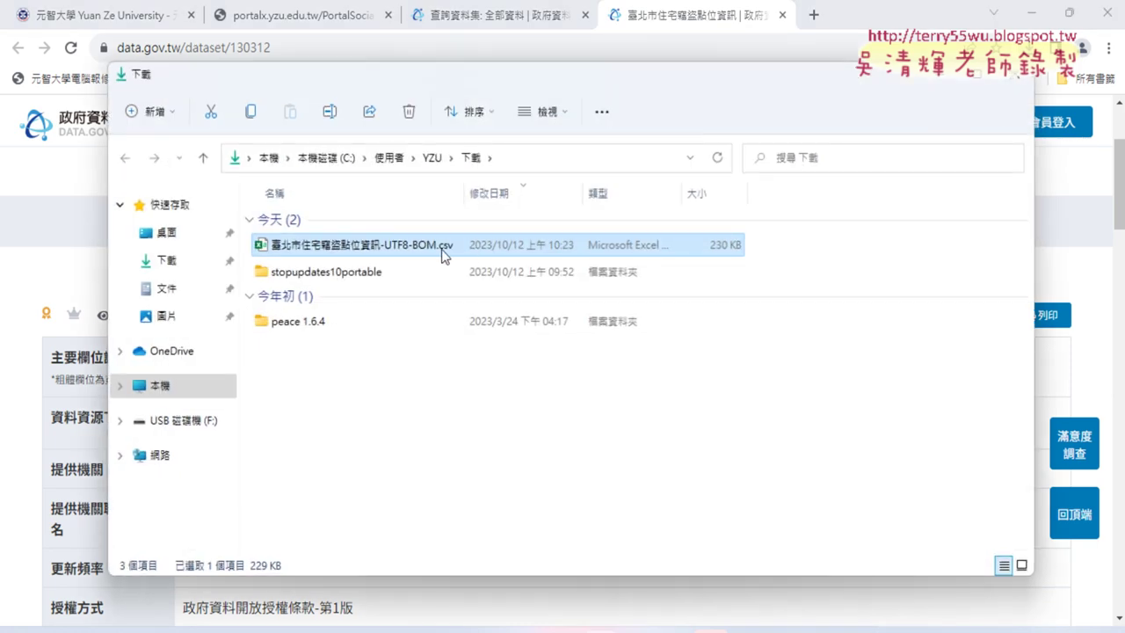
- Mark the BOM in the file name, then open 臺北市住宅竊盜點位資訊-UTF8-BOM.csv in Excel
{"action": "mouse_move", "coordinate": [443, 254]}
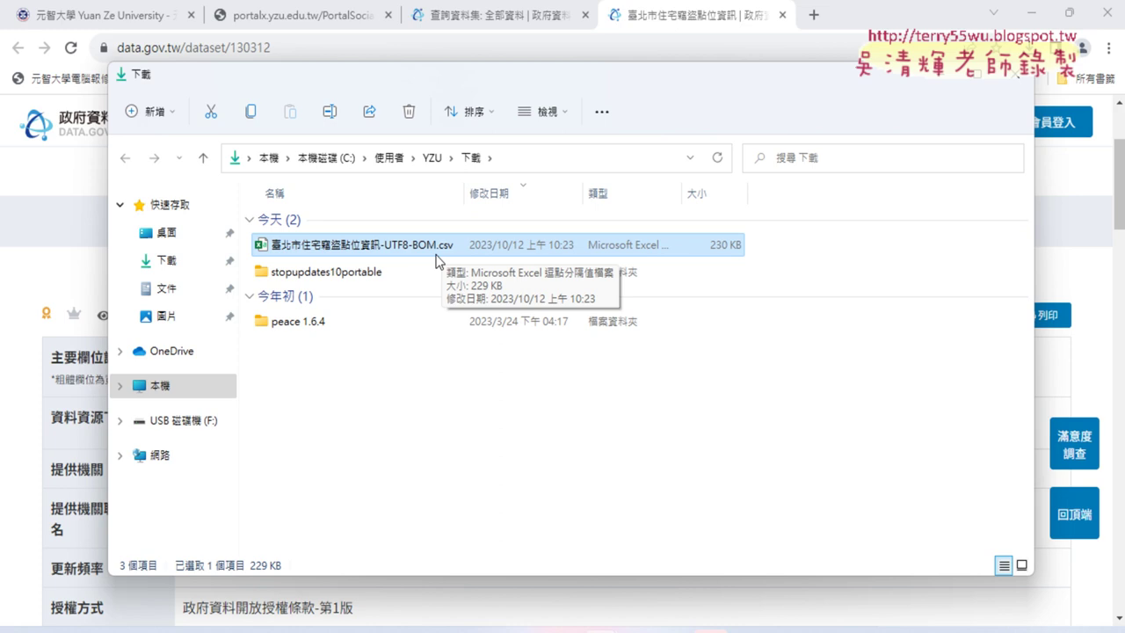
{"action": "left_click_drag", "start_coordinate": [531, 83], "coordinate": [695, 68]}
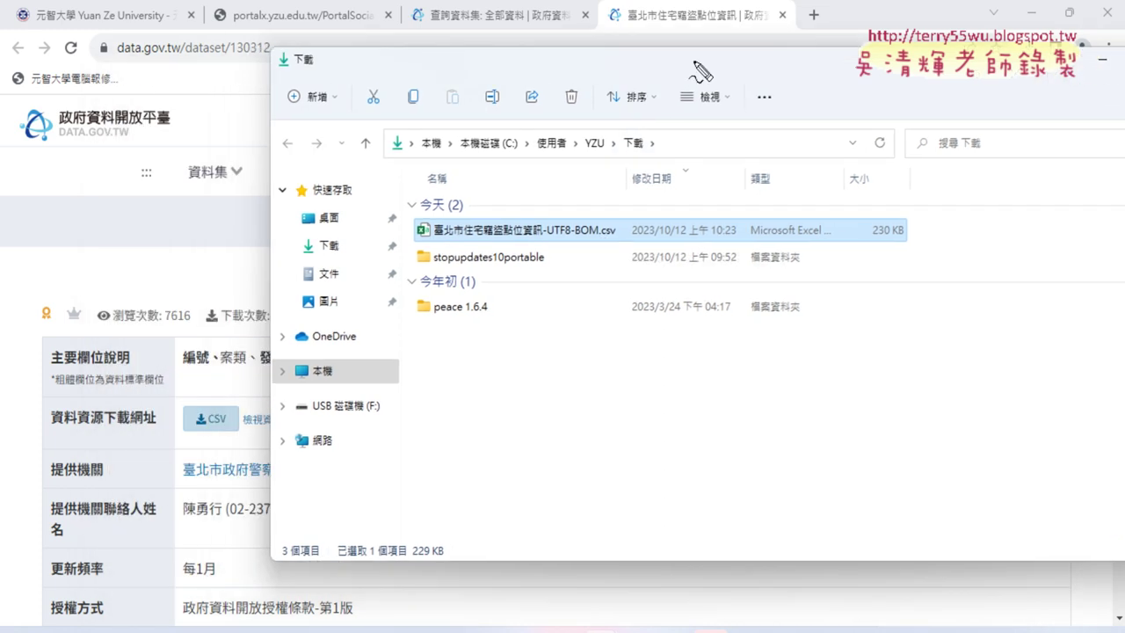
{"action": "left_click_drag", "start_coordinate": [228, 429], "coordinate": [218, 438]}
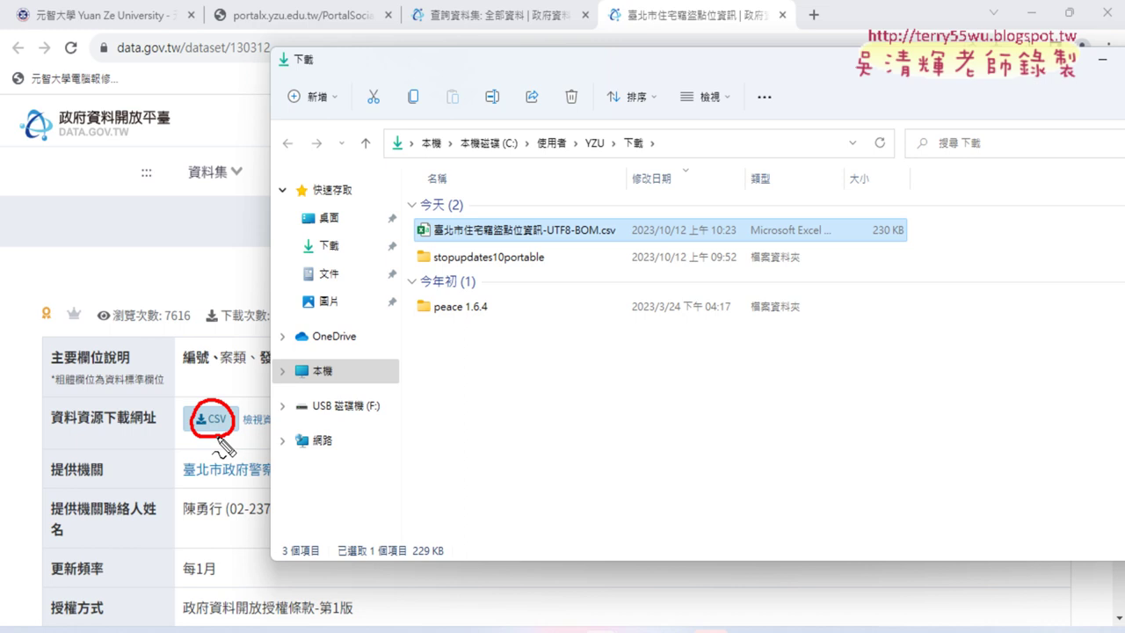
{"action": "mouse_move", "coordinate": [615, 240]}
{"action": "left_mouse_down"}
{"action": "mouse_move", "coordinate": [589, 232]}
{"action": "mouse_move", "coordinate": [603, 235]}
{"action": "left_mouse_up"}
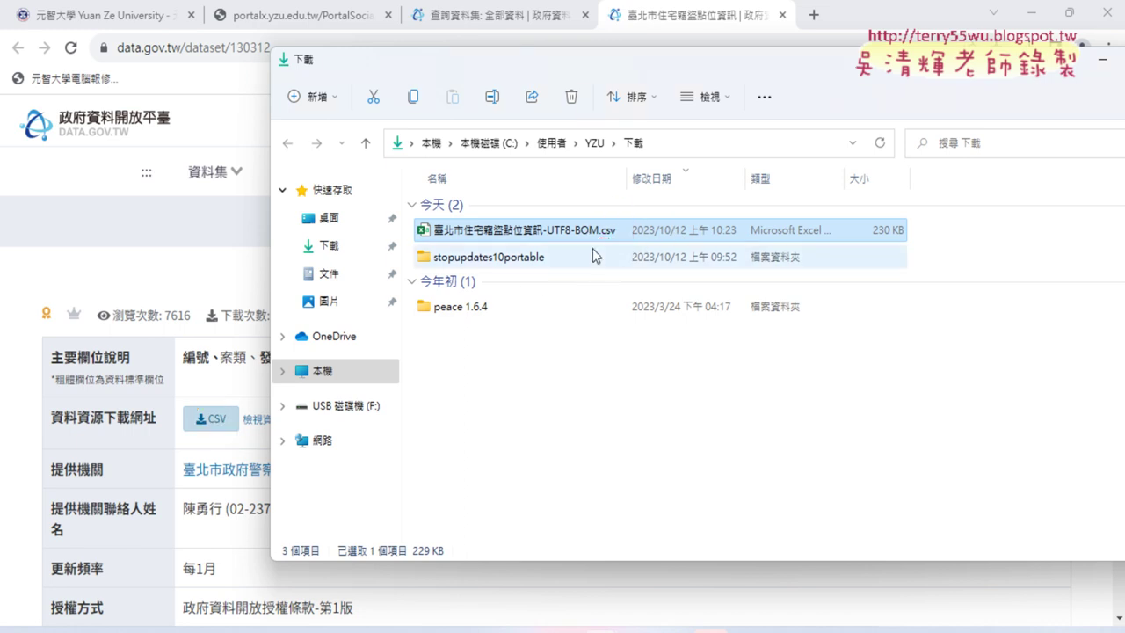
{"action": "double_click", "coordinate": [560, 230]}
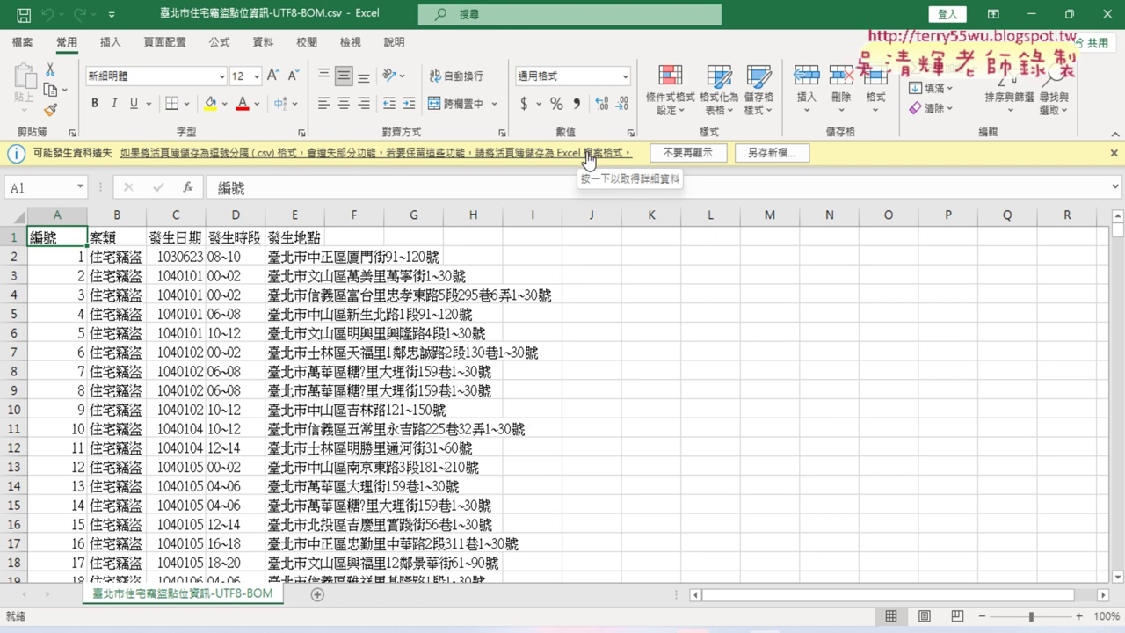
- Start Save As and browse the file-type list, marking the CSV UTF-8 format
{"action": "left_click", "coordinate": [785, 159]}
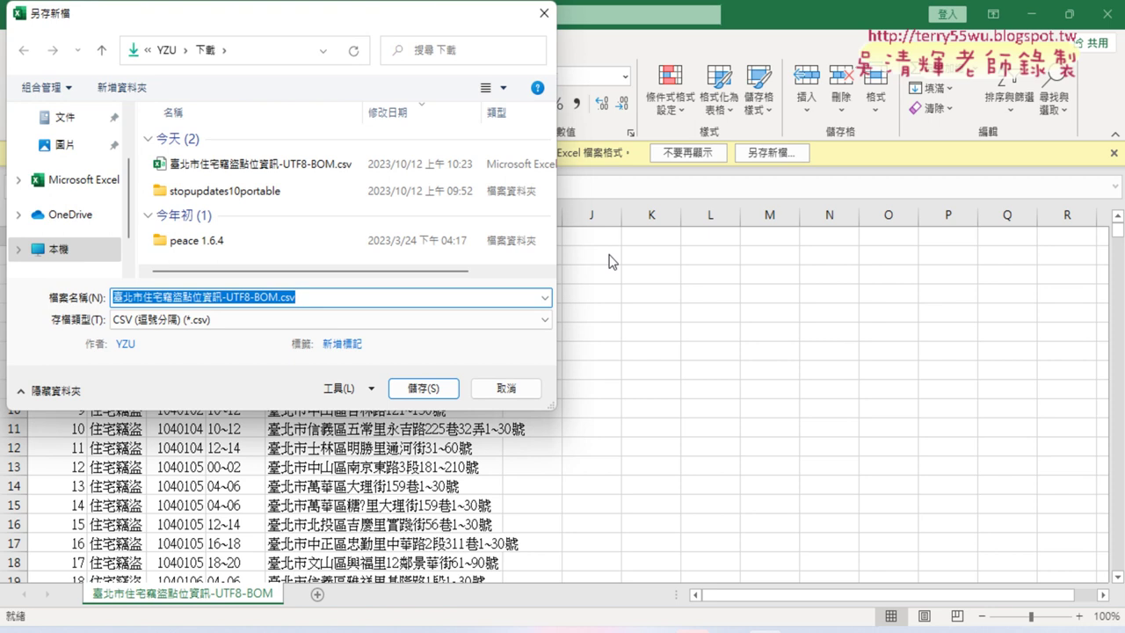
{"action": "left_click", "coordinate": [325, 326]}
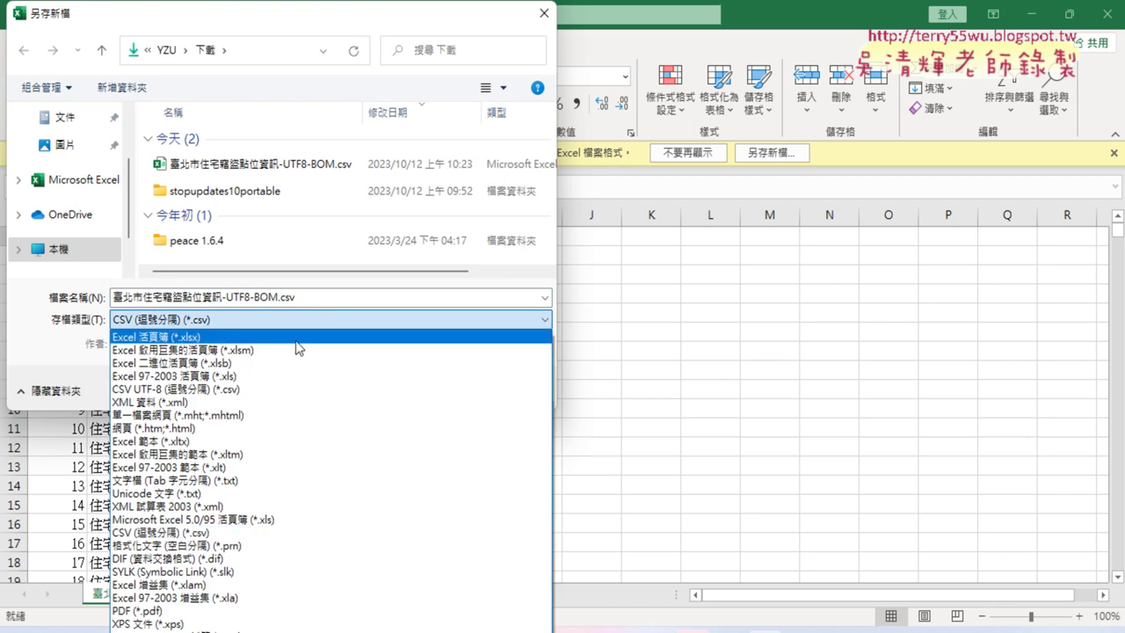
{"action": "left_click", "coordinate": [295, 319]}
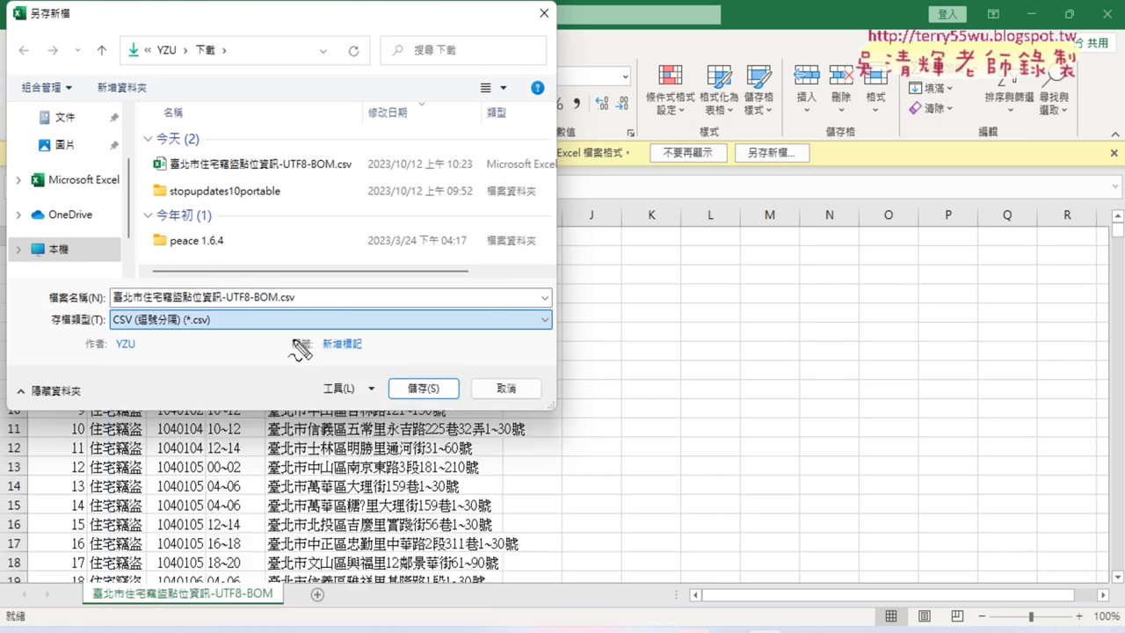
{"action": "left_click", "coordinate": [296, 319]}
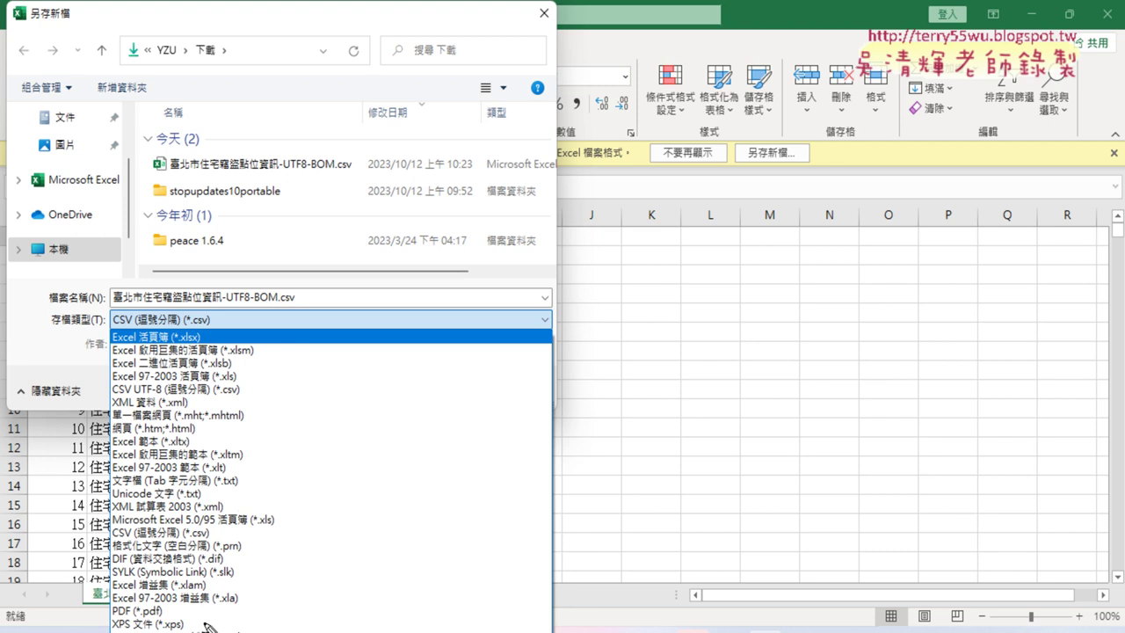
{"action": "left_click_drag", "start_coordinate": [241, 394], "coordinate": [148, 397]}
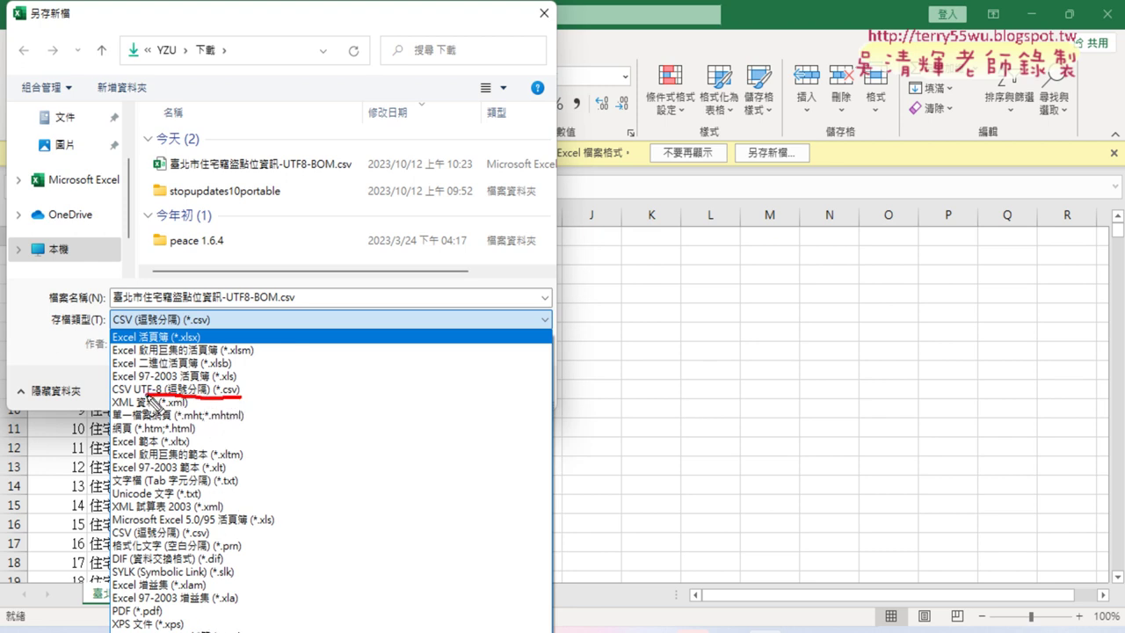
{"action": "key", "text": "Escape"}
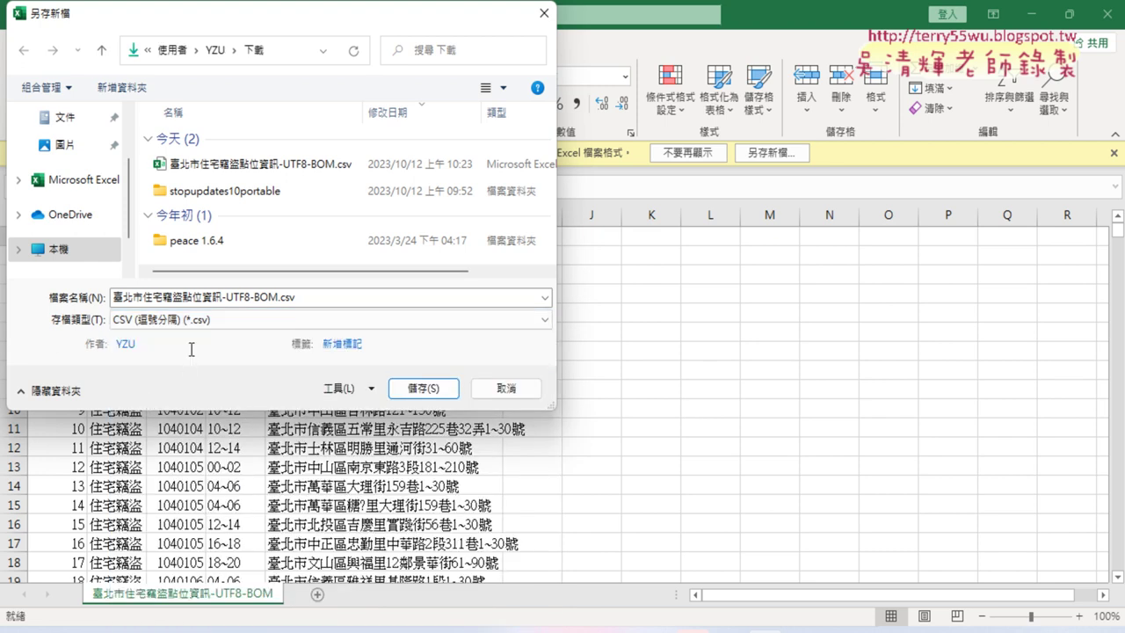
- Point out Excel 活頁簿 (*.xlsx) versus the plain CSV format in the type list
{"action": "left_click", "coordinate": [212, 320]}
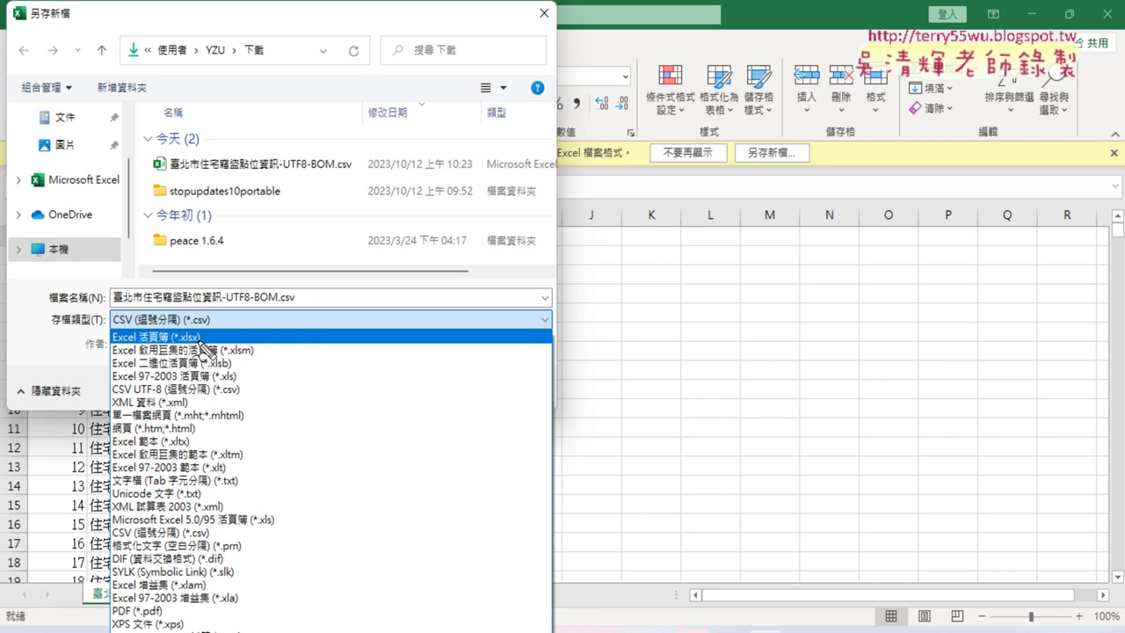
{"action": "left_click_drag", "start_coordinate": [201, 346], "coordinate": [208, 347]}
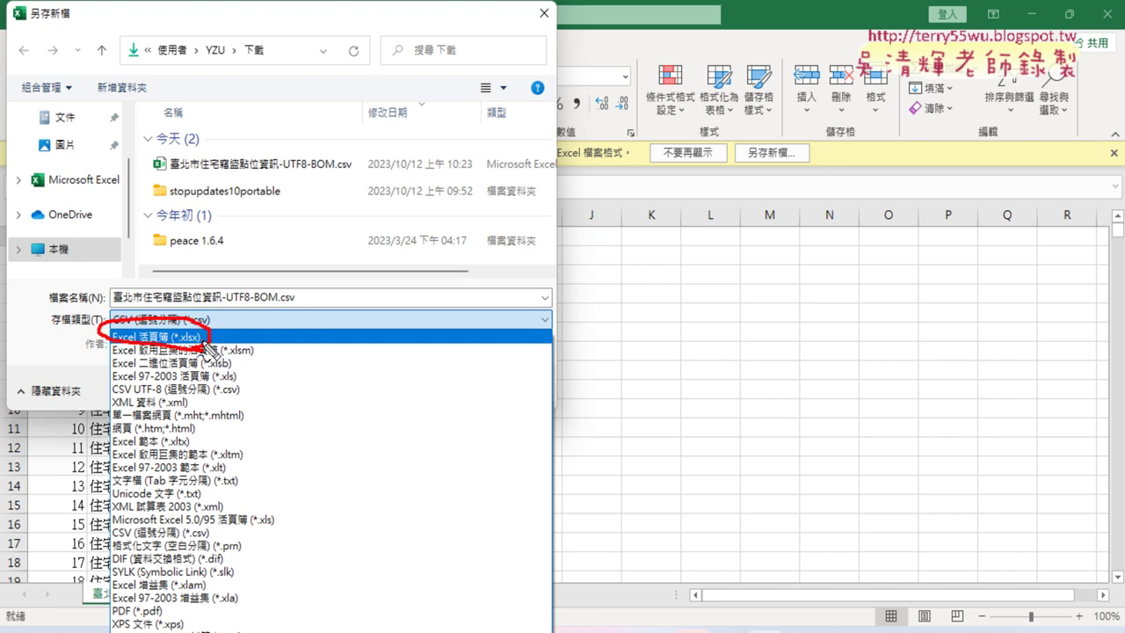
{"action": "left_click_drag", "start_coordinate": [180, 534], "coordinate": [207, 527]}
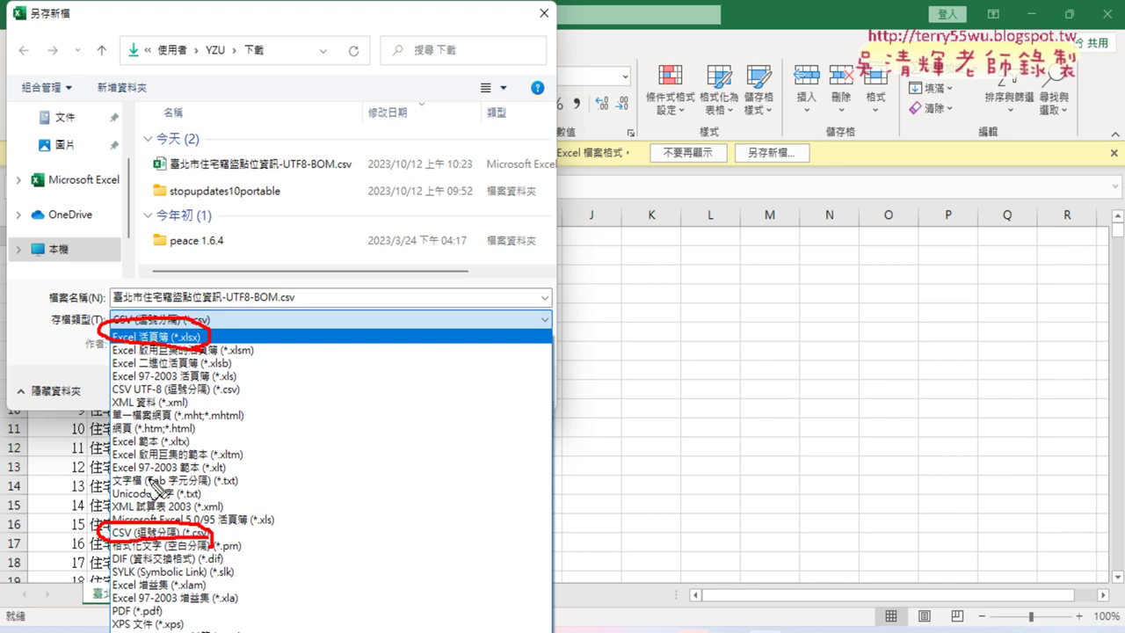
{"action": "mouse_move", "coordinate": [105, 528]}
{"action": "left_mouse_down"}
{"action": "mouse_move", "coordinate": [97, 380]}
{"action": "mouse_move", "coordinate": [113, 352]}
{"action": "left_mouse_up"}
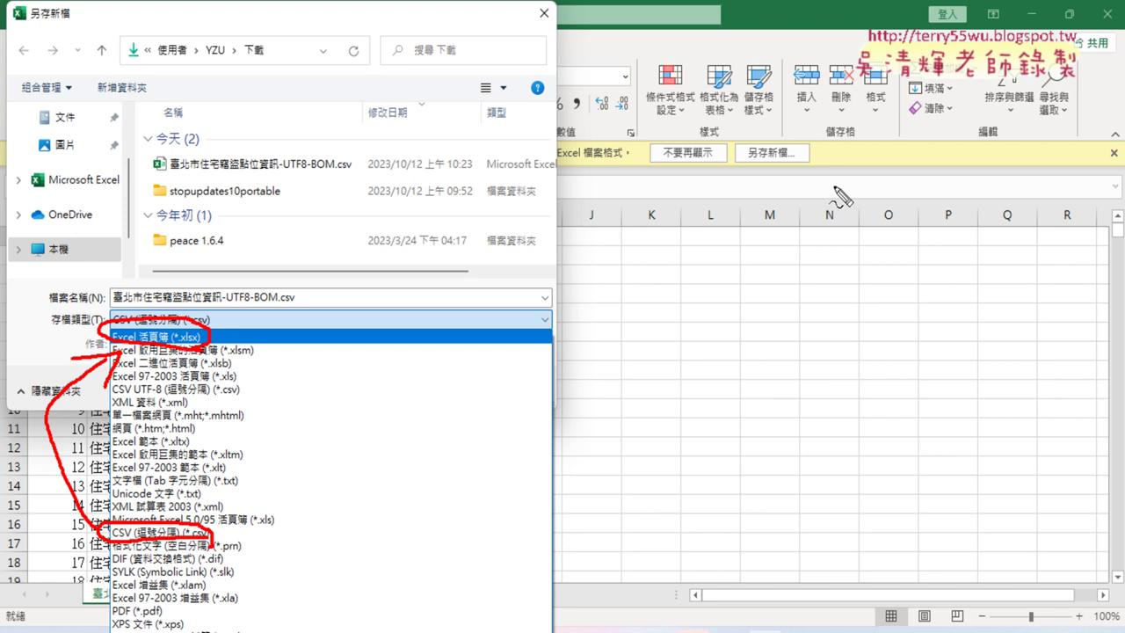
{"action": "left_click_drag", "start_coordinate": [824, 184], "coordinate": [809, 202]}
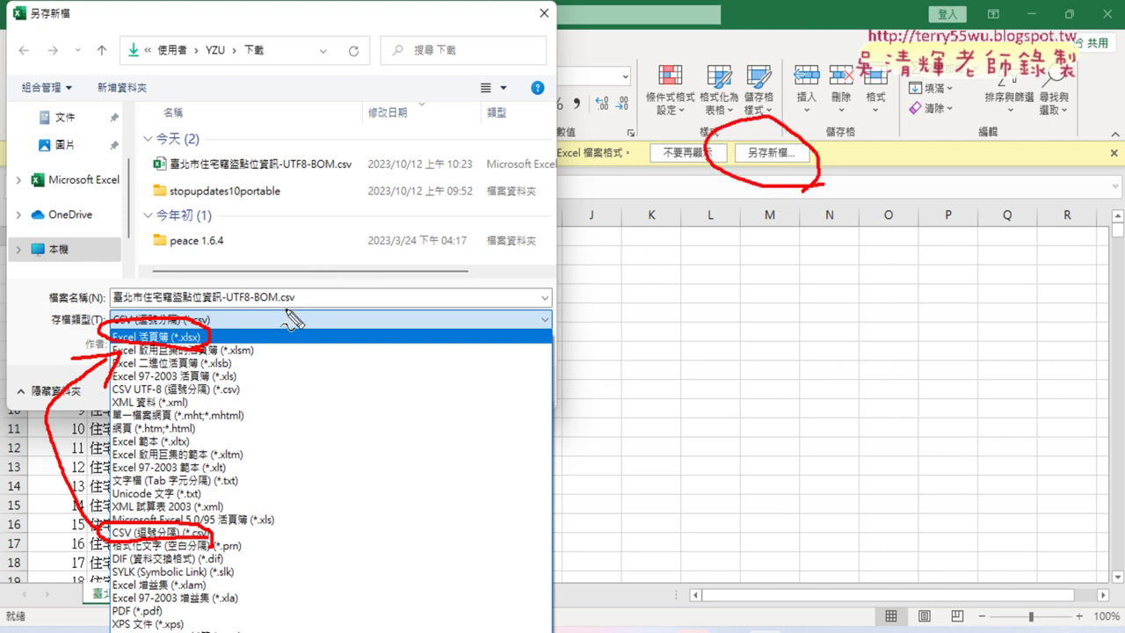
{"action": "left_click_drag", "start_coordinate": [773, 192], "coordinate": [205, 336]}
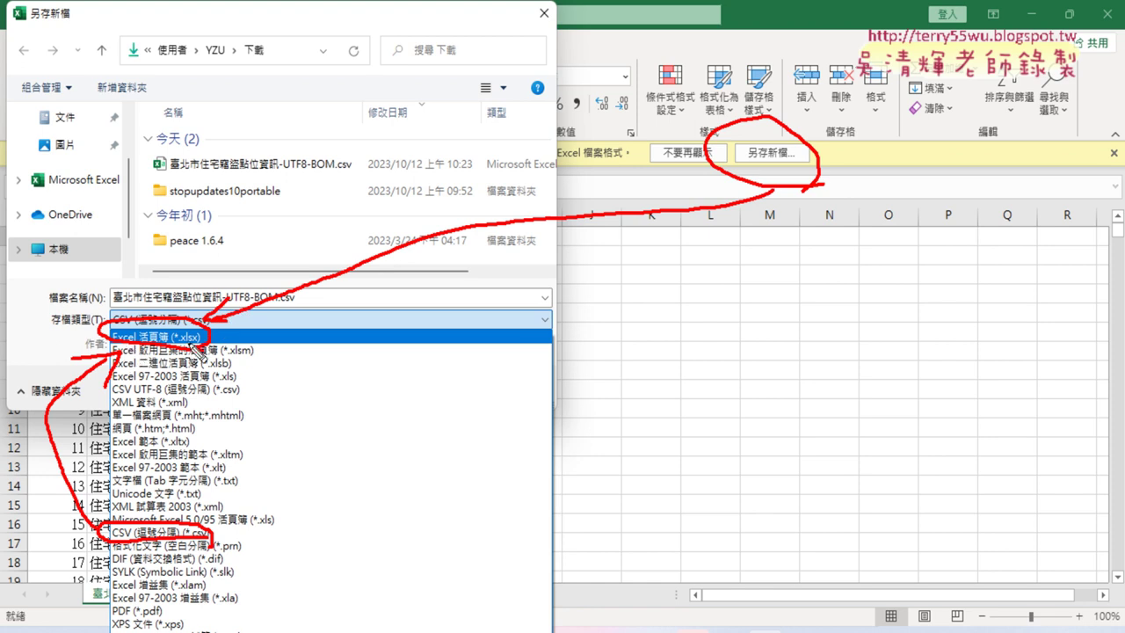
{"action": "key", "text": "Escape"}
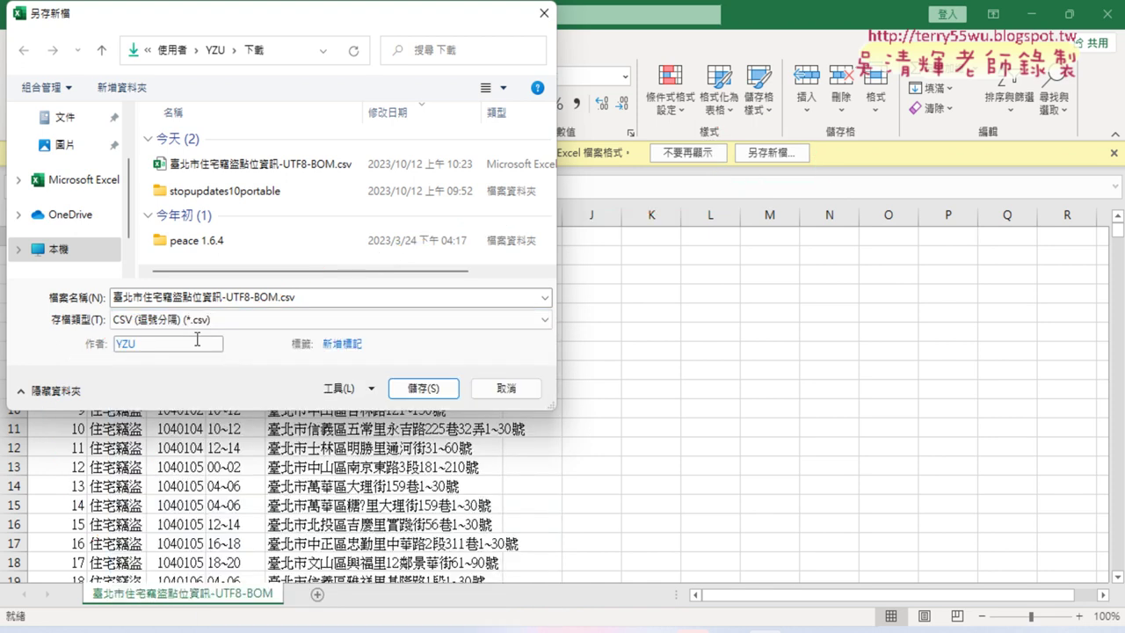
- Save the file as Excel 活頁簿 (*.xlsx) to the Desktop (桌面)
{"action": "left_click", "coordinate": [233, 320]}
{"action": "left_click", "coordinate": [234, 338]}
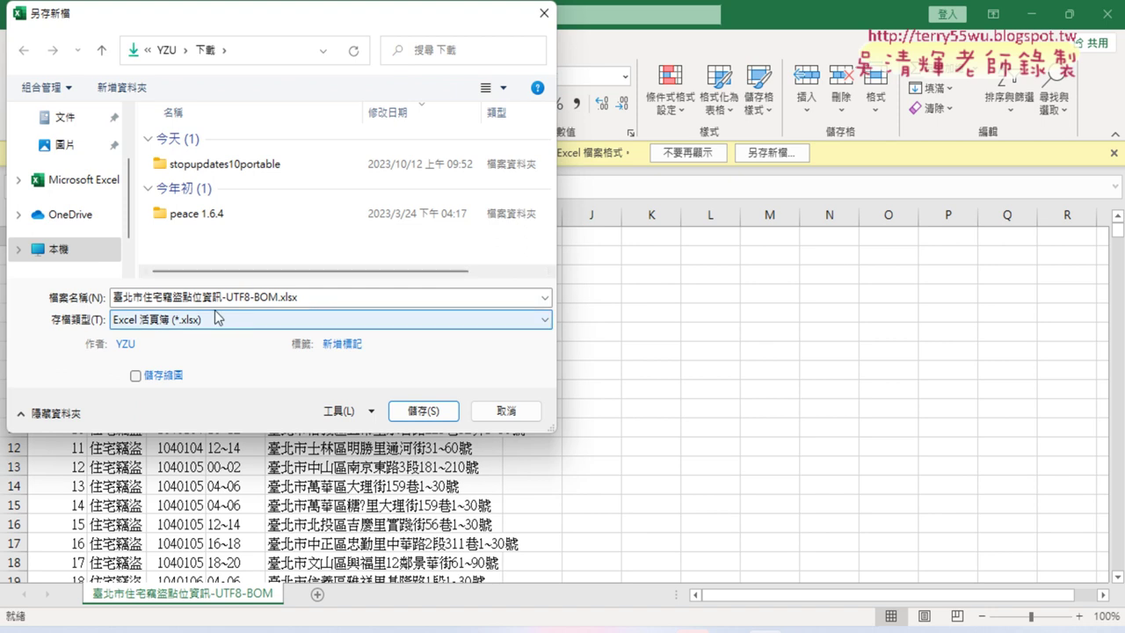
{"action": "scroll", "coordinate": [137, 148], "scroll_direction": "up", "scroll_amount": 2}
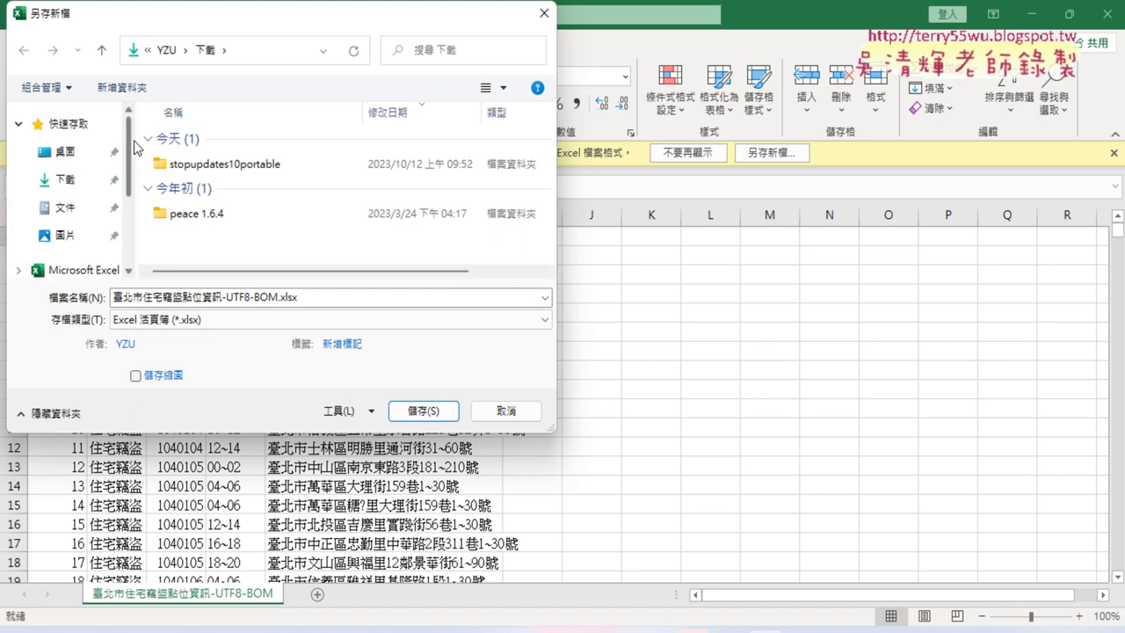
{"action": "left_click", "coordinate": [77, 154]}
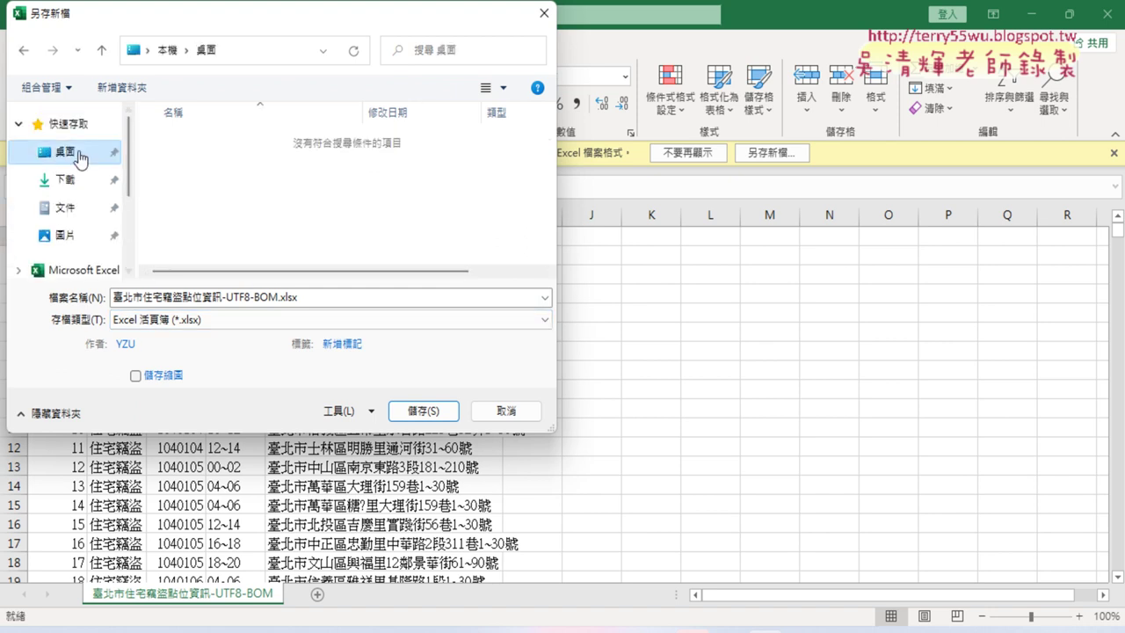
{"action": "left_click", "coordinate": [400, 413]}
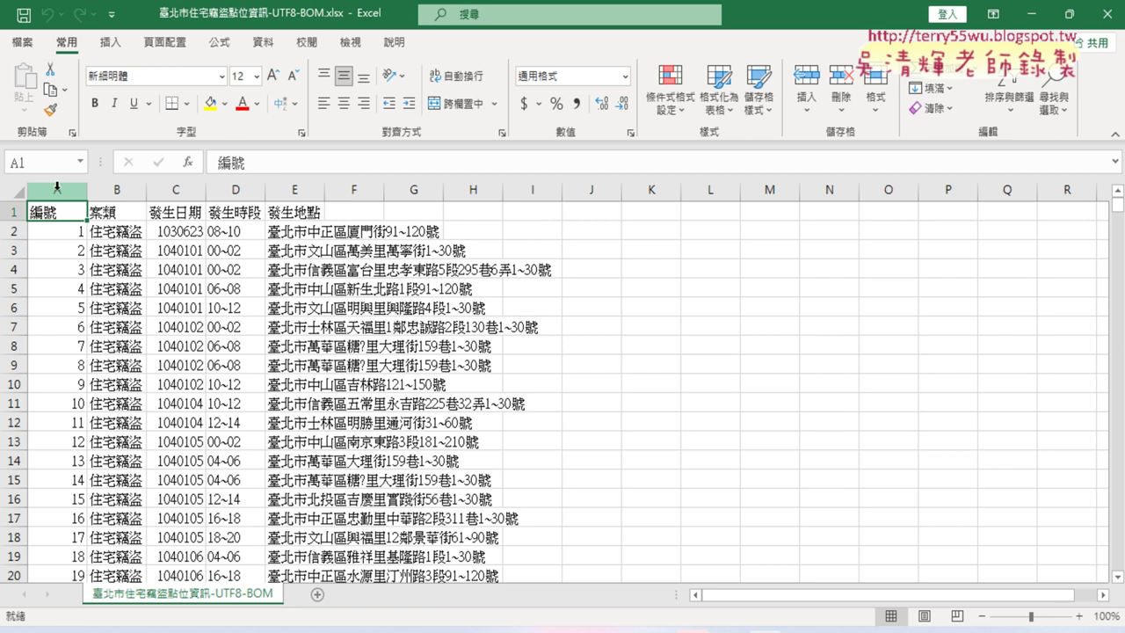
- Select columns A–E and auto-fit their widths so full 發生地點 addresses show
{"action": "left_click_drag", "start_coordinate": [56, 187], "coordinate": [313, 182]}
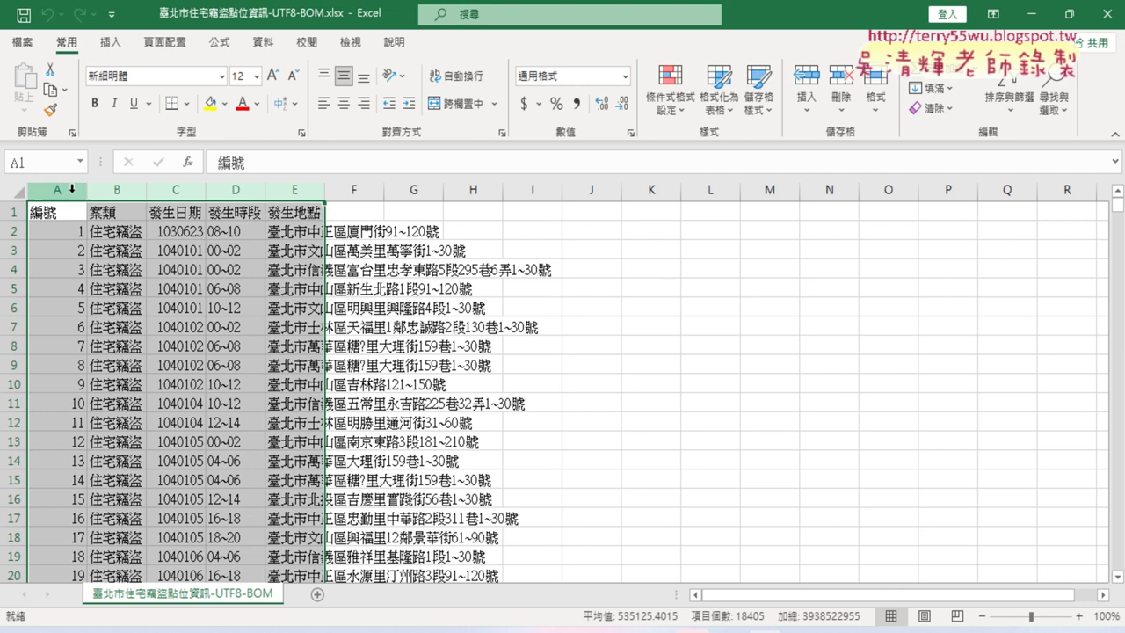
{"action": "left_click_drag", "start_coordinate": [70, 189], "coordinate": [308, 190]}
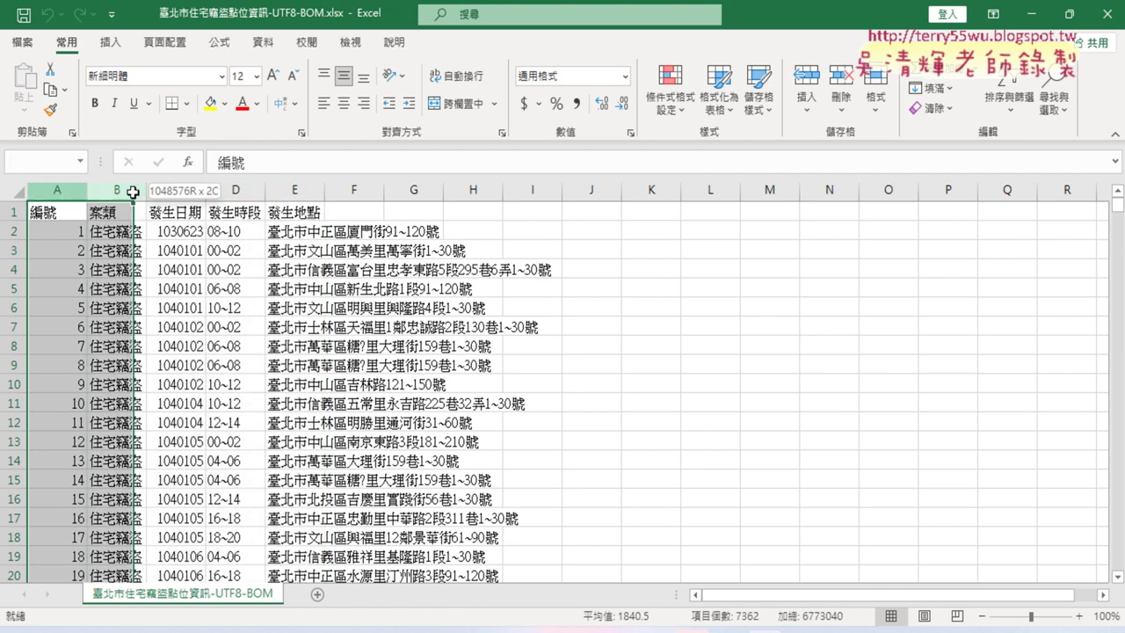
{"action": "double_click", "coordinate": [87, 190]}
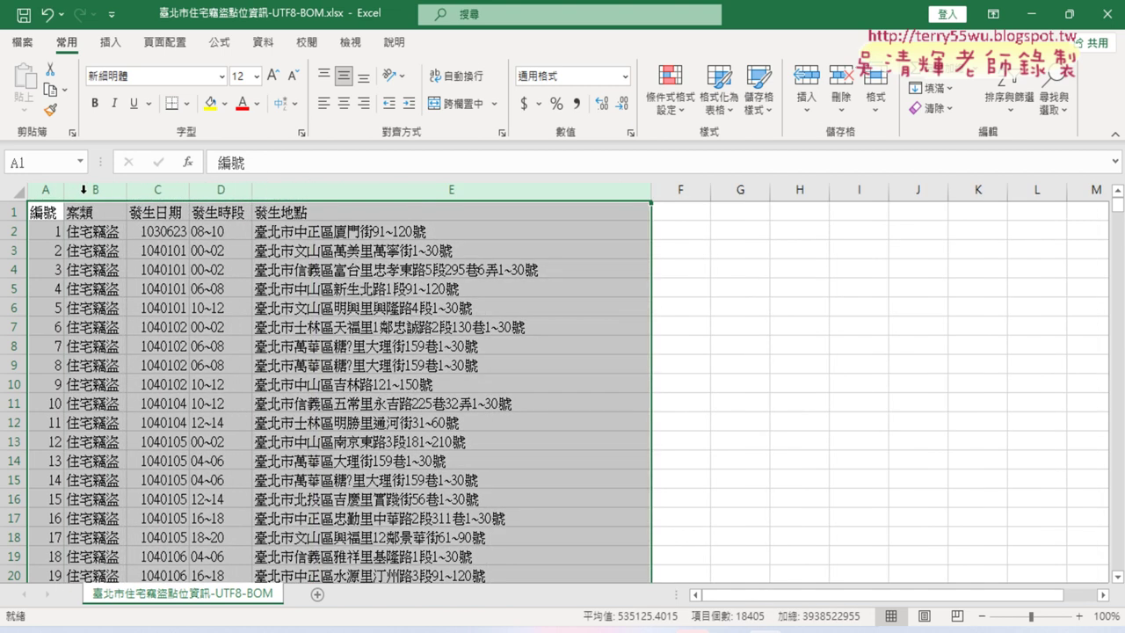
{"action": "left_click", "coordinate": [167, 191]}
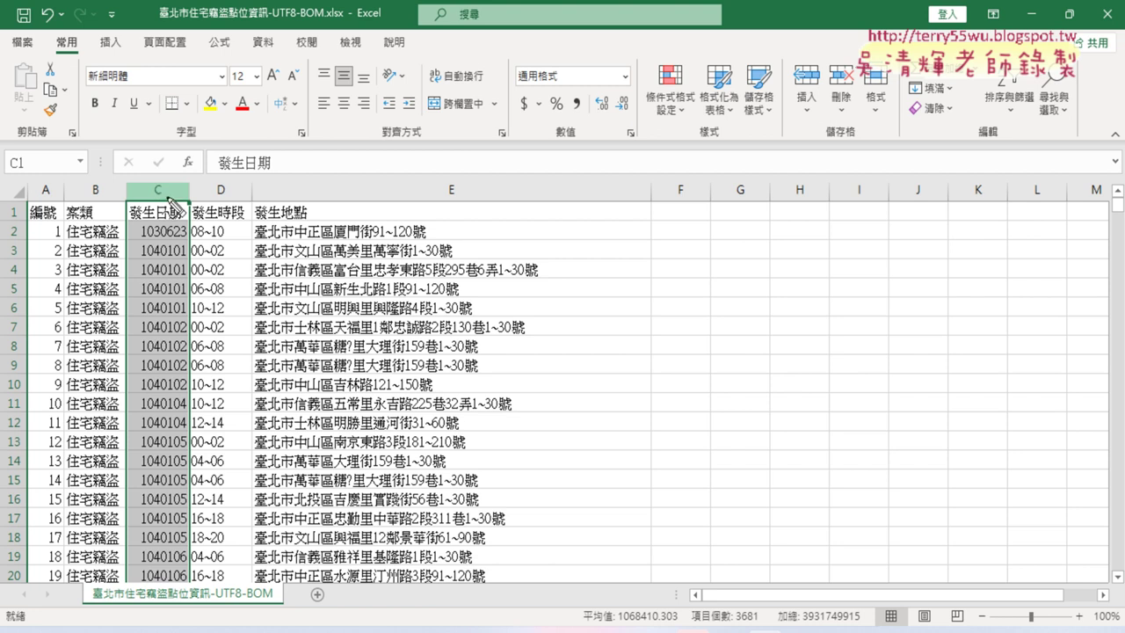
- Annotate the 發生日期 header and its ROC-year dates in column C, then clear the marks
{"action": "left_click_drag", "start_coordinate": [190, 221], "coordinate": [181, 235]}
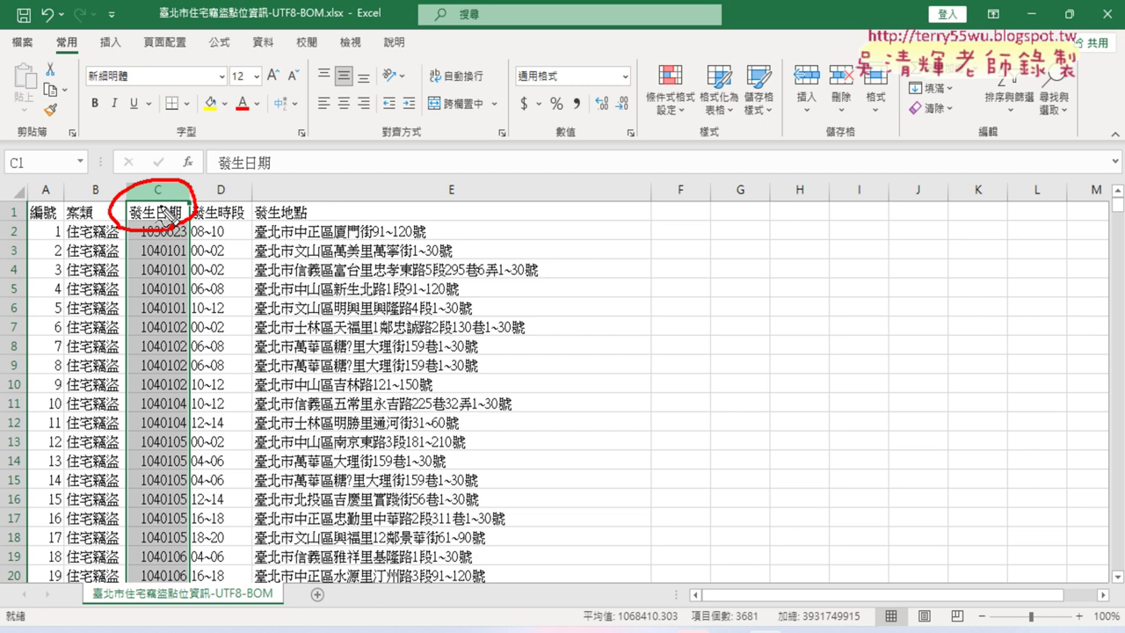
{"action": "mouse_move", "coordinate": [164, 231]}
{"action": "left_mouse_down"}
{"action": "mouse_move", "coordinate": [163, 265]}
{"action": "mouse_move", "coordinate": [158, 236]}
{"action": "left_mouse_up"}
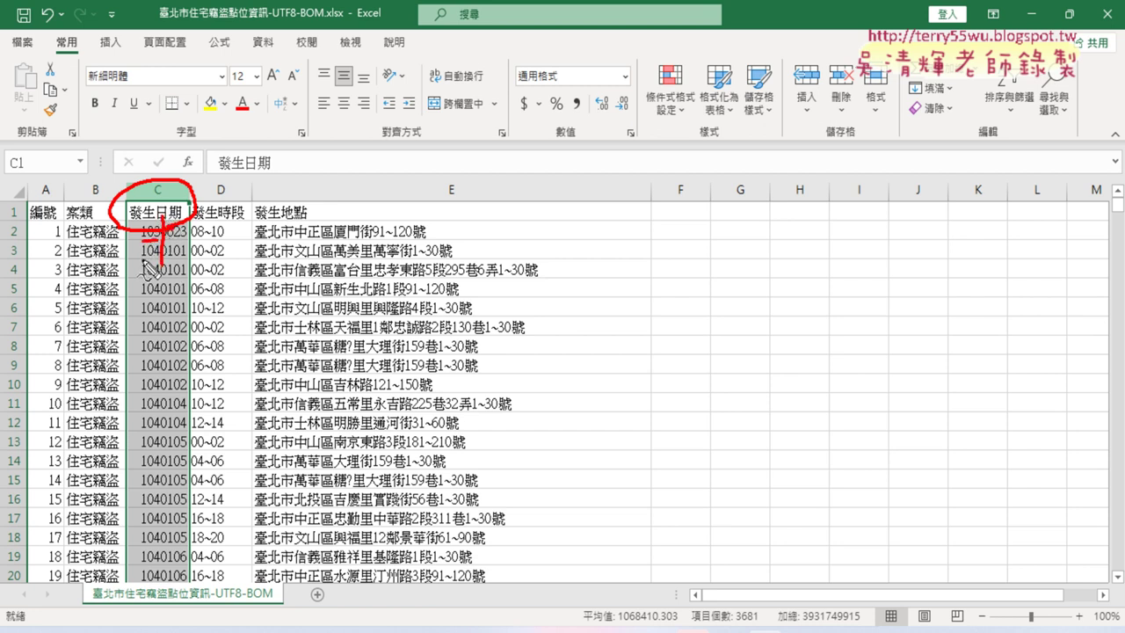
{"action": "left_click_drag", "start_coordinate": [140, 284], "coordinate": [157, 282]}
{"action": "left_click_drag", "start_coordinate": [159, 560], "coordinate": [161, 580]}
{"action": "left_click_drag", "start_coordinate": [159, 194], "coordinate": [255, 169]}
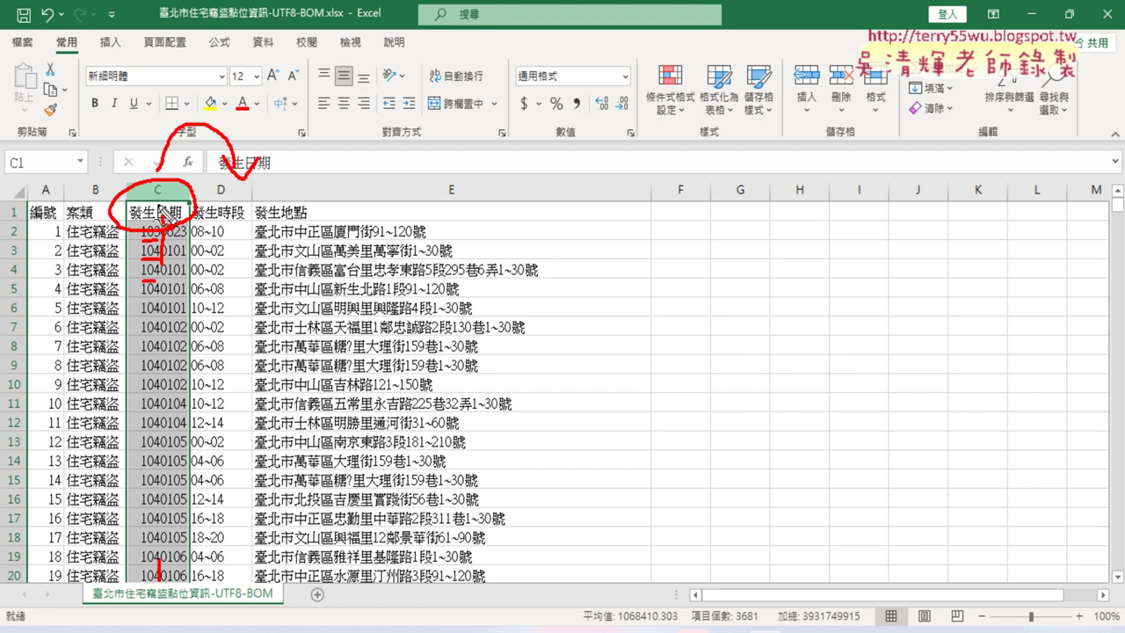
{"action": "key", "text": "Escape"}
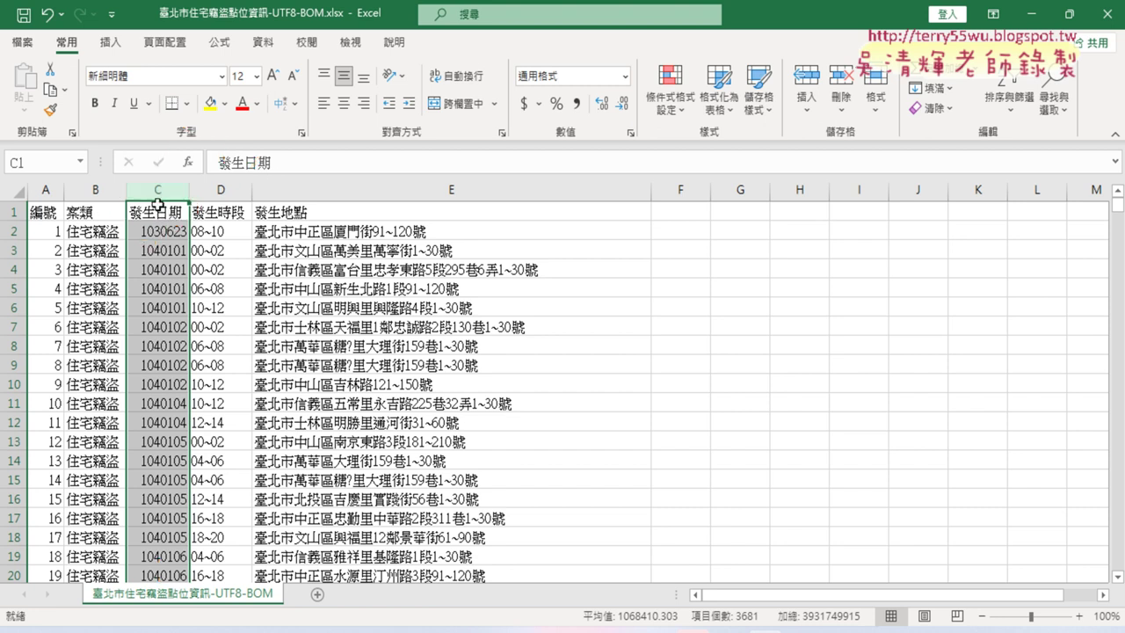
- Switch back to Chrome and move between the dataset search page and the 住宅竊盜 results
{"action": "key", "text": "alt+Tab"}
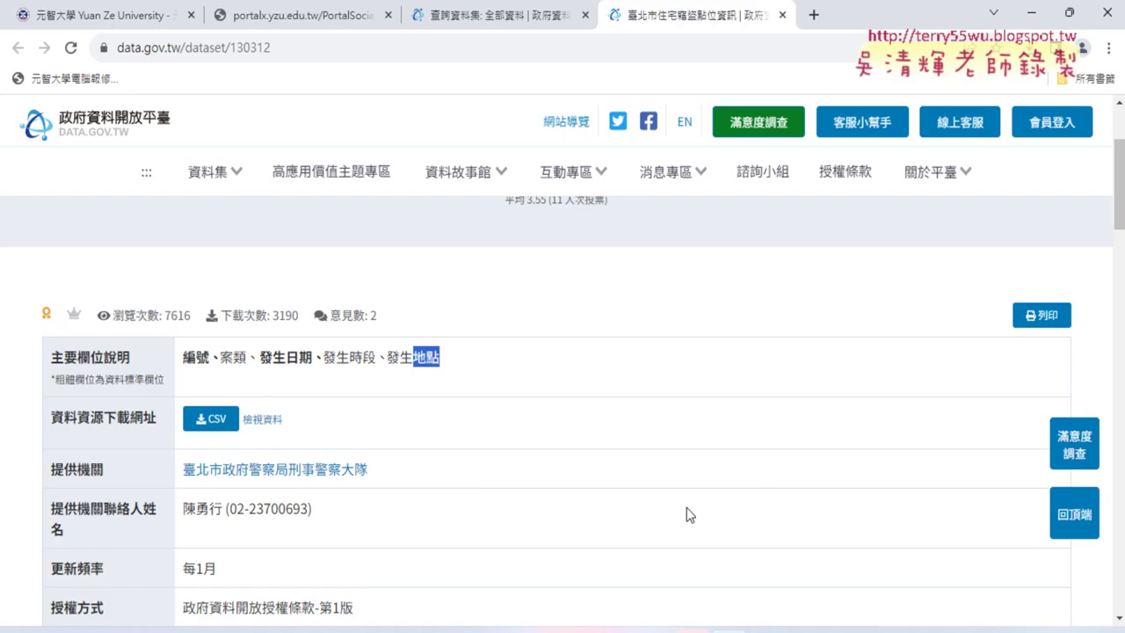
{"action": "left_click", "coordinate": [264, 51]}
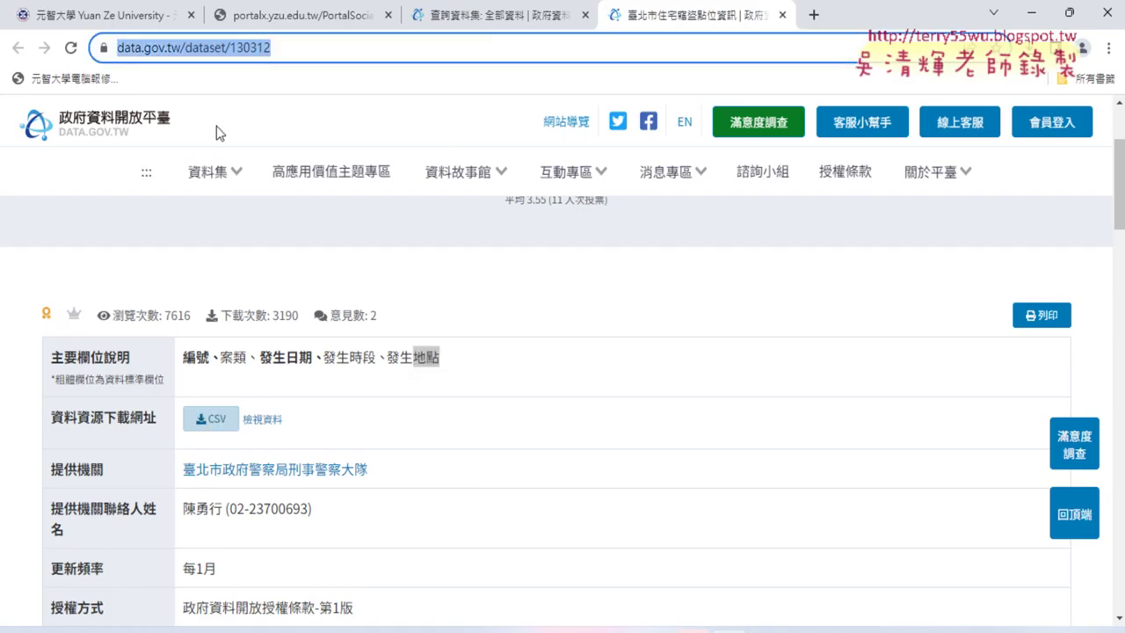
{"action": "left_click", "coordinate": [496, 27]}
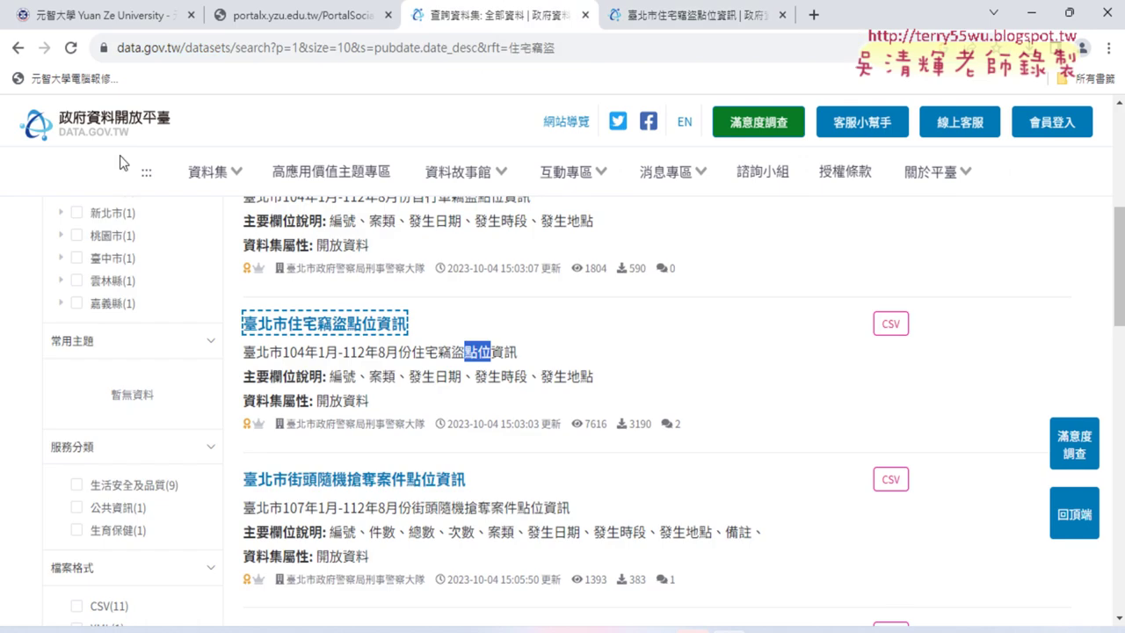
{"action": "left_click", "coordinate": [18, 47]}
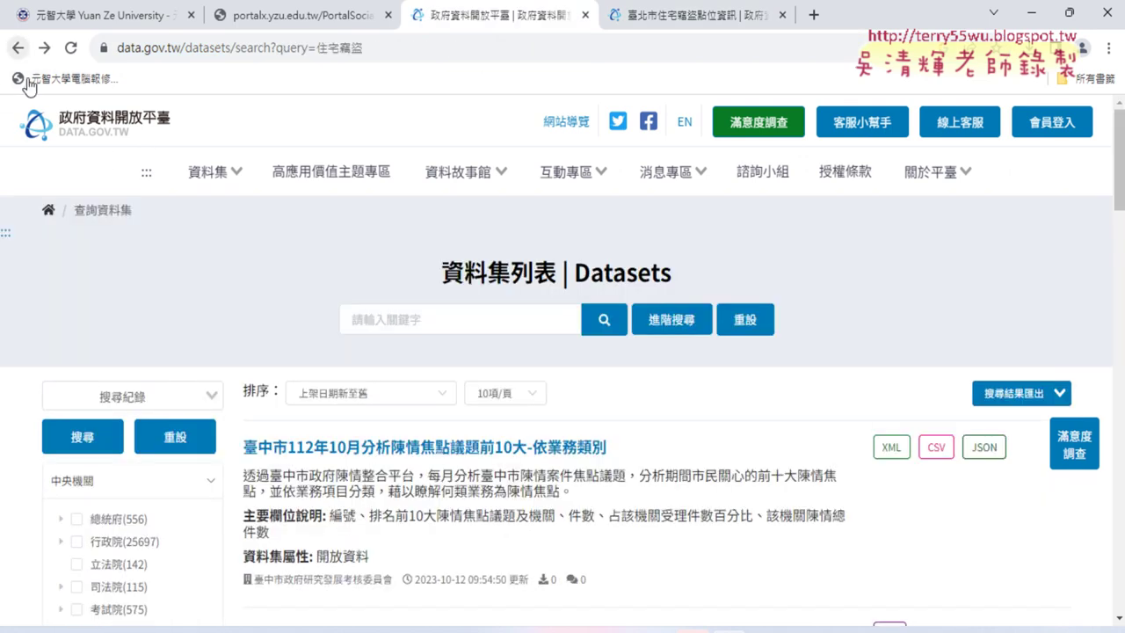
{"action": "left_click", "coordinate": [446, 332]}
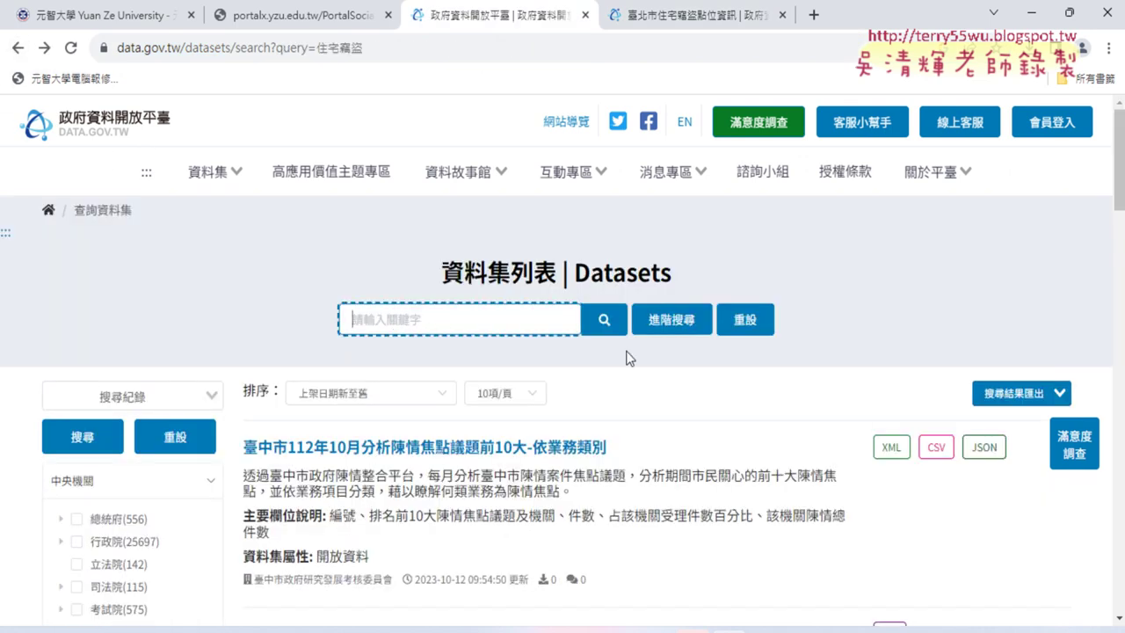
{"action": "left_click", "coordinate": [42, 50]}
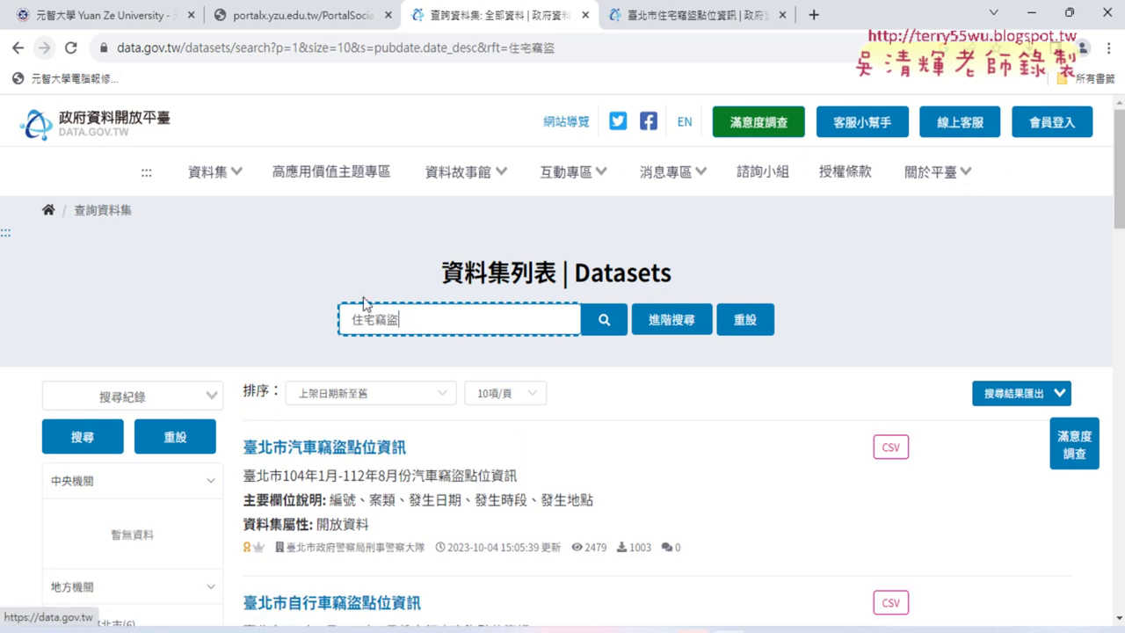
- Highlight the 臺北市住宅竊盜點位資訊 title in the 住宅竊盜 results list
{"action": "scroll", "coordinate": [402, 314], "scroll_direction": "down", "scroll_amount": 2}
{"action": "scroll", "coordinate": [400, 342], "scroll_direction": "down", "scroll_amount": 2}
{"action": "scroll", "coordinate": [400, 343], "scroll_direction": "up", "scroll_amount": 1}
{"action": "left_click_drag", "start_coordinate": [242, 411], "coordinate": [420, 416]}
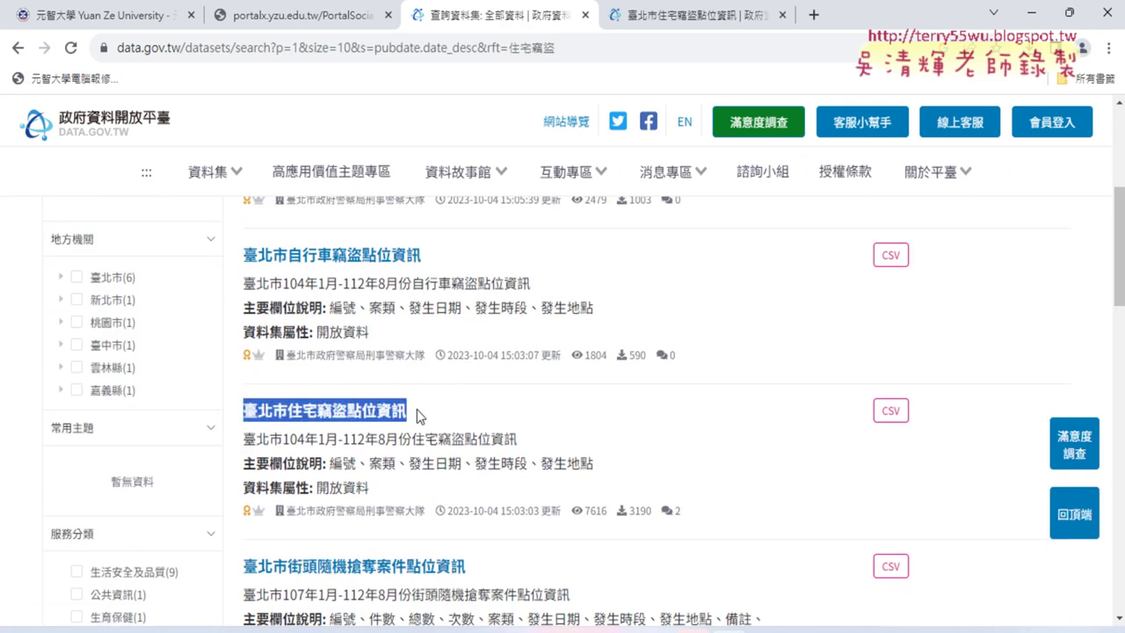
- Scroll down to the 臺中市住宅竊盜資訊 entry and briefly highlight its title
{"action": "scroll", "coordinate": [284, 259], "scroll_direction": "up", "scroll_amount": 4}
{"action": "scroll", "coordinate": [281, 342], "scroll_direction": "down", "scroll_amount": 1}
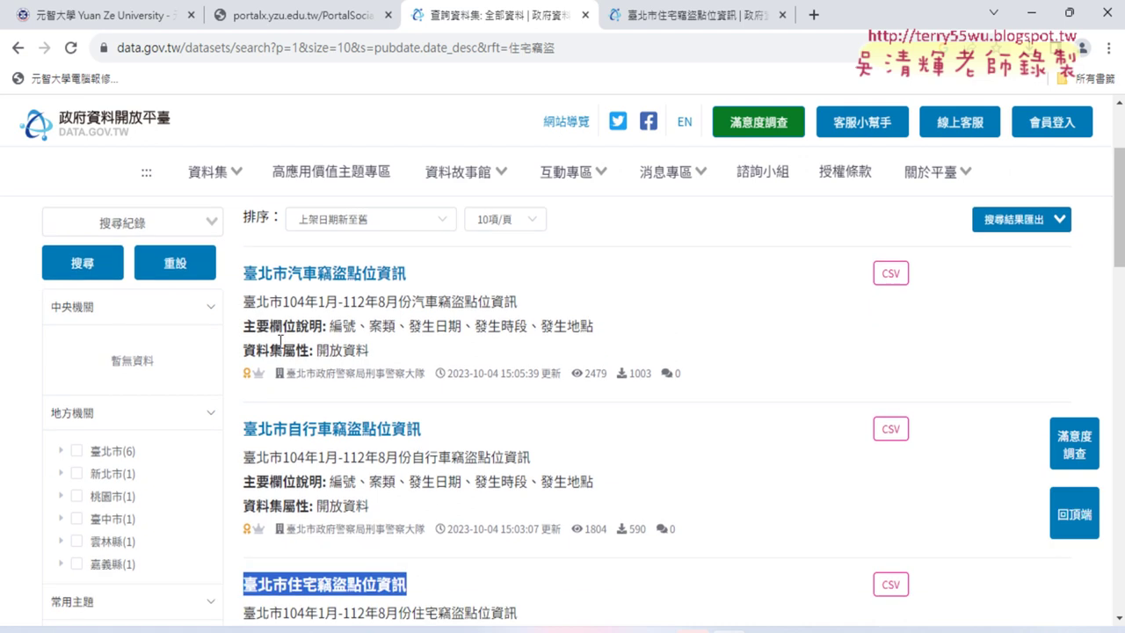
{"action": "scroll", "coordinate": [290, 343], "scroll_direction": "down", "scroll_amount": 2}
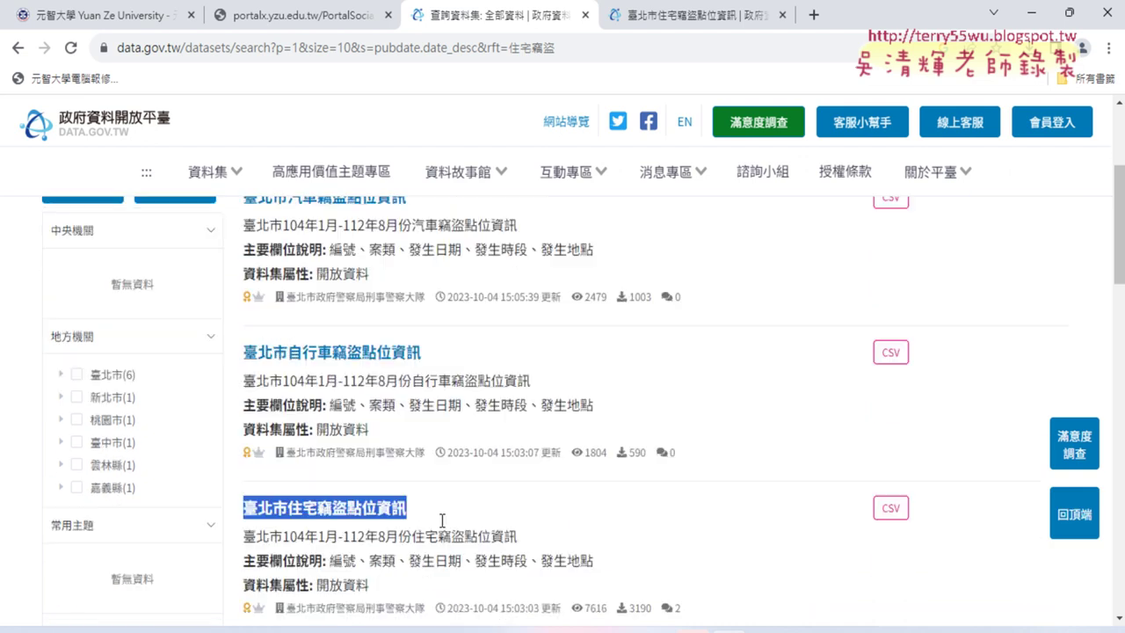
{"action": "scroll", "coordinate": [510, 445], "scroll_direction": "down", "scroll_amount": 4}
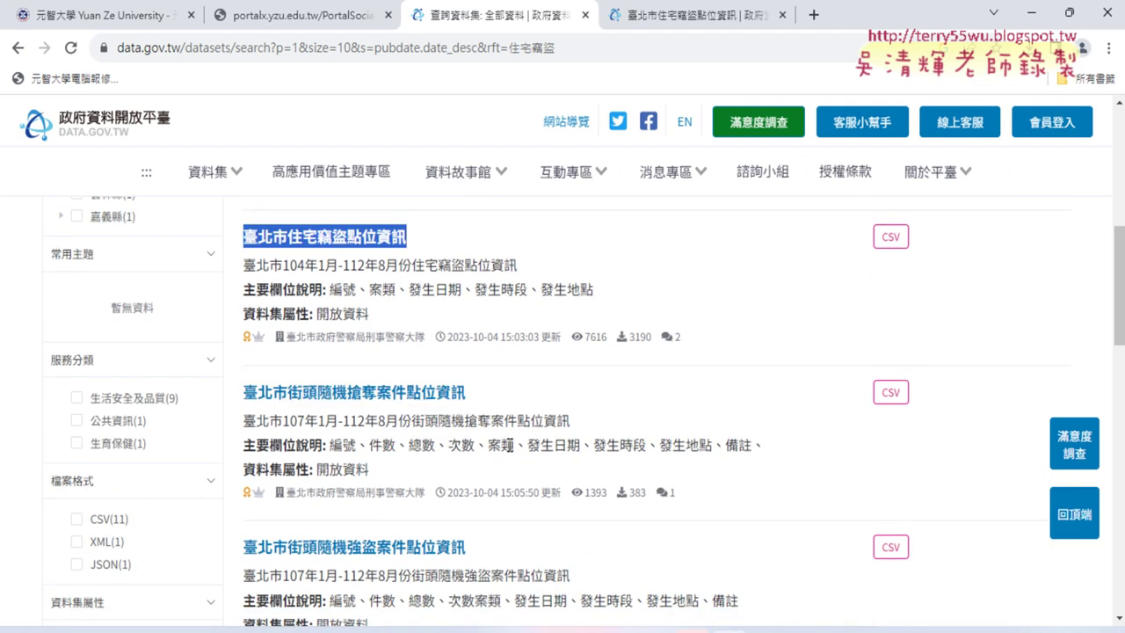
{"action": "scroll", "coordinate": [508, 445], "scroll_direction": "down", "scroll_amount": 2}
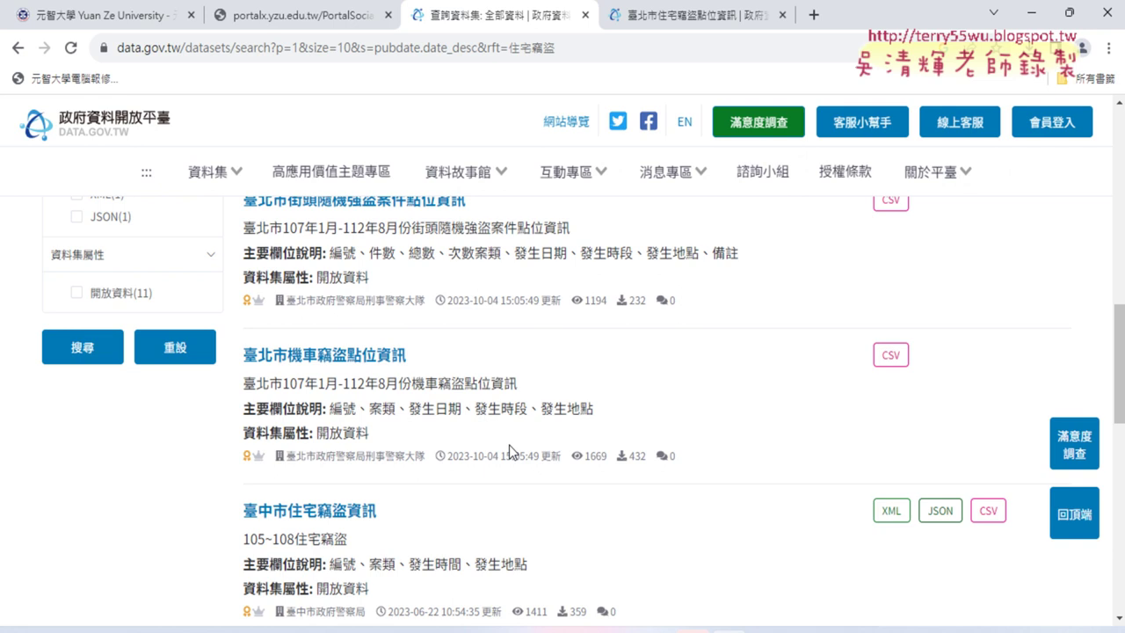
{"action": "scroll", "coordinate": [509, 445], "scroll_direction": "down", "scroll_amount": 3}
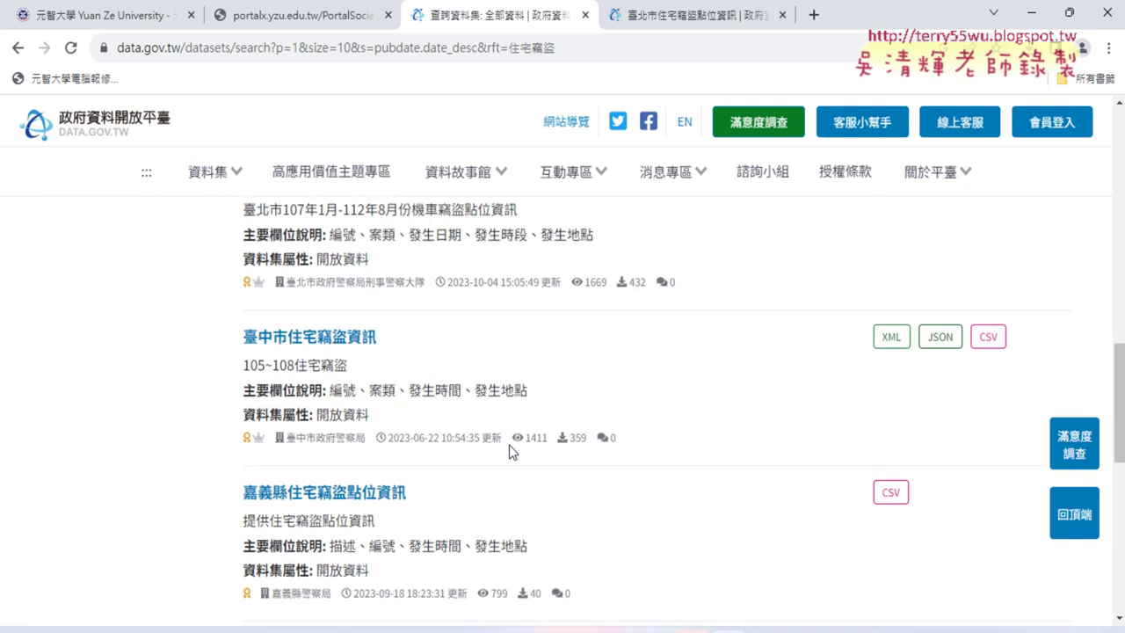
{"action": "left_click_drag", "start_coordinate": [226, 253], "coordinate": [498, 271]}
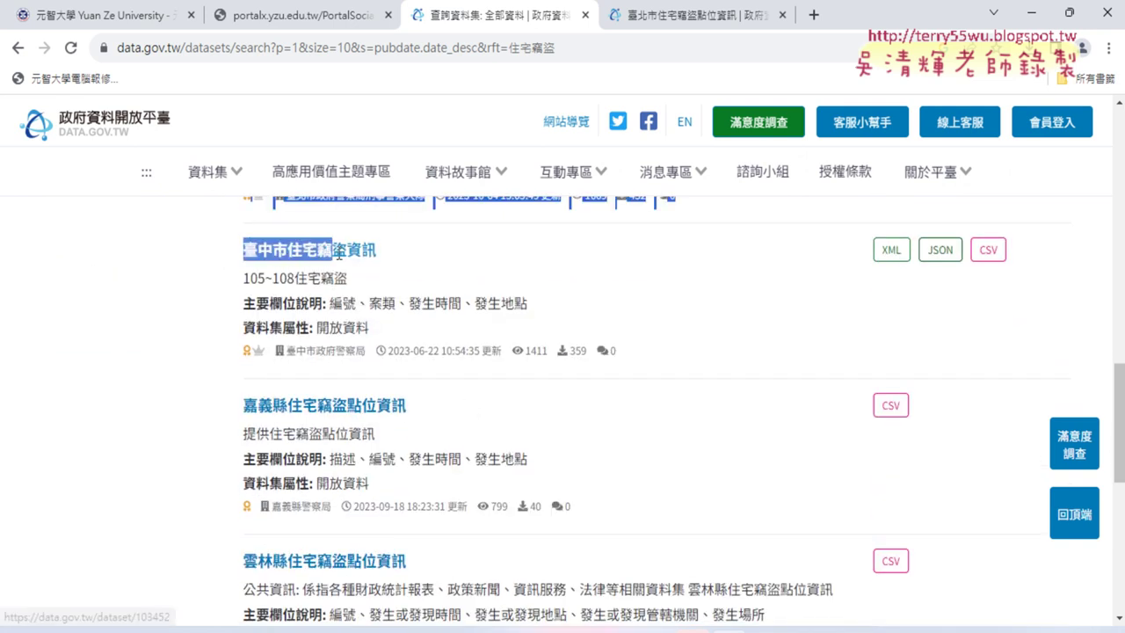
{"action": "left_click", "coordinate": [498, 271]}
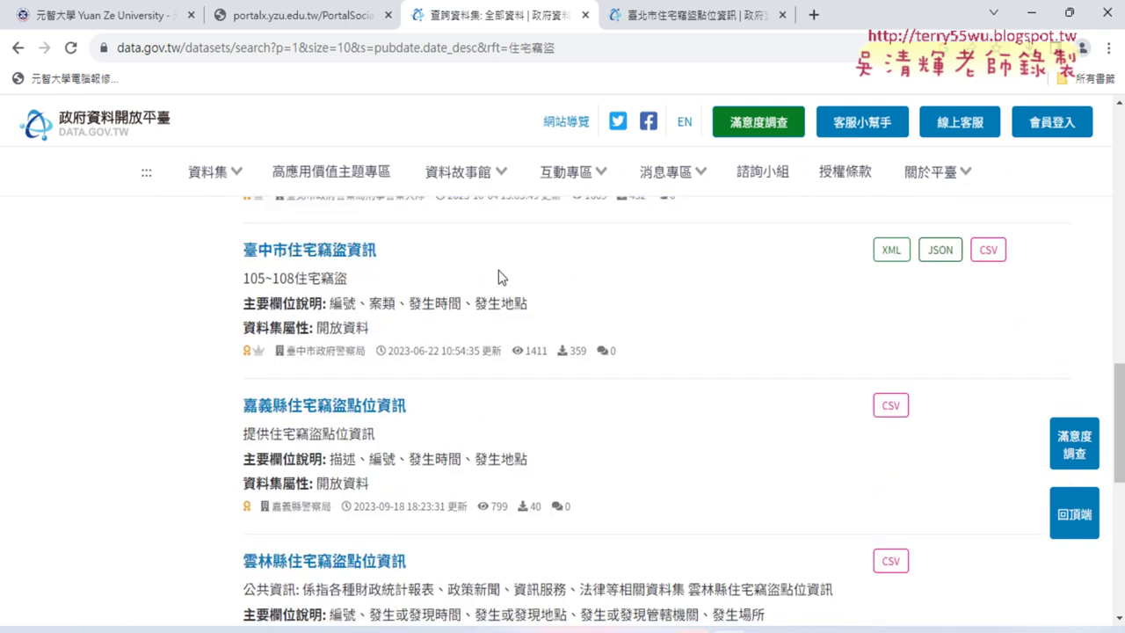